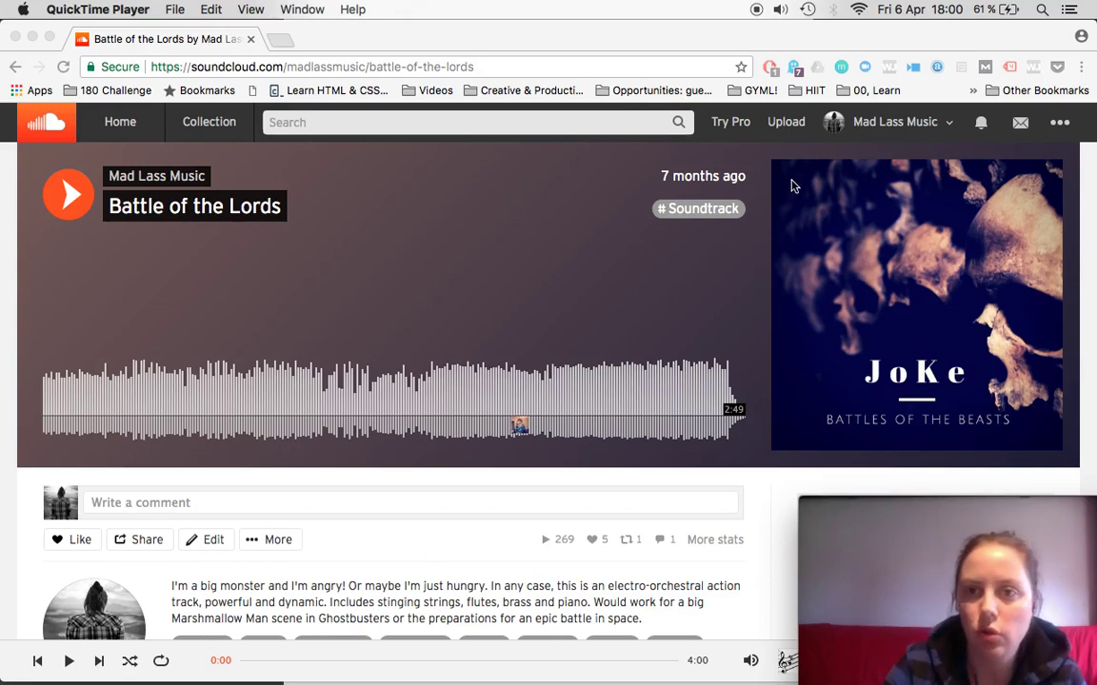
{"action": "left_click", "coordinate": [779, 130]}
{"action": "left_click", "coordinate": [778, 131]}
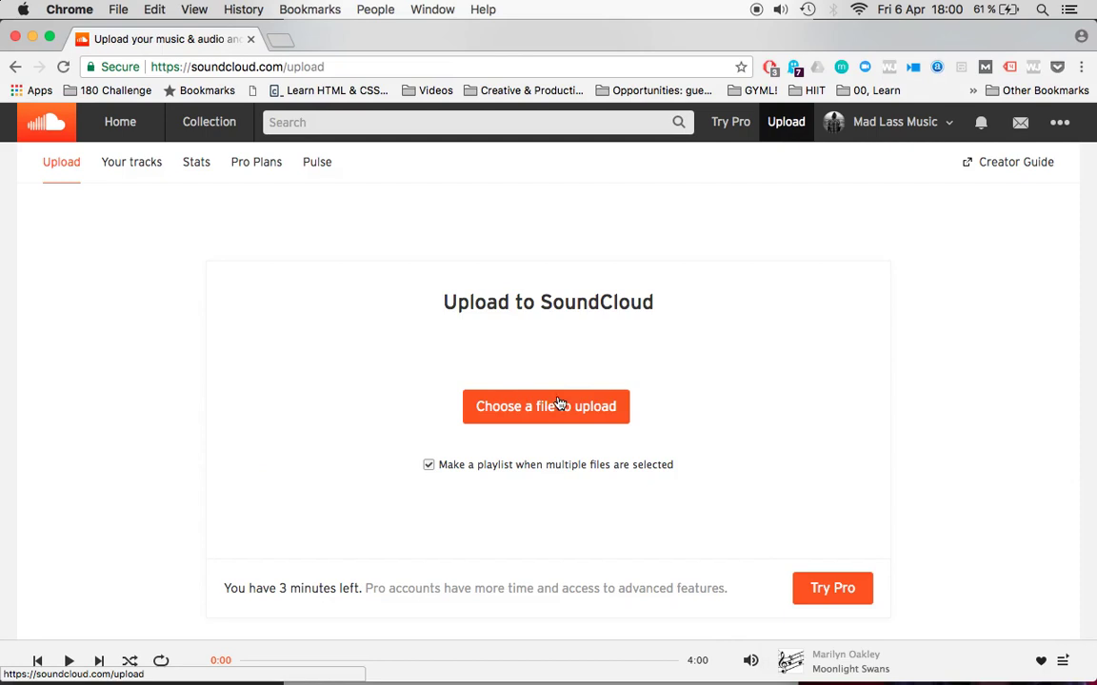
{"action": "left_click", "coordinate": [560, 405]}
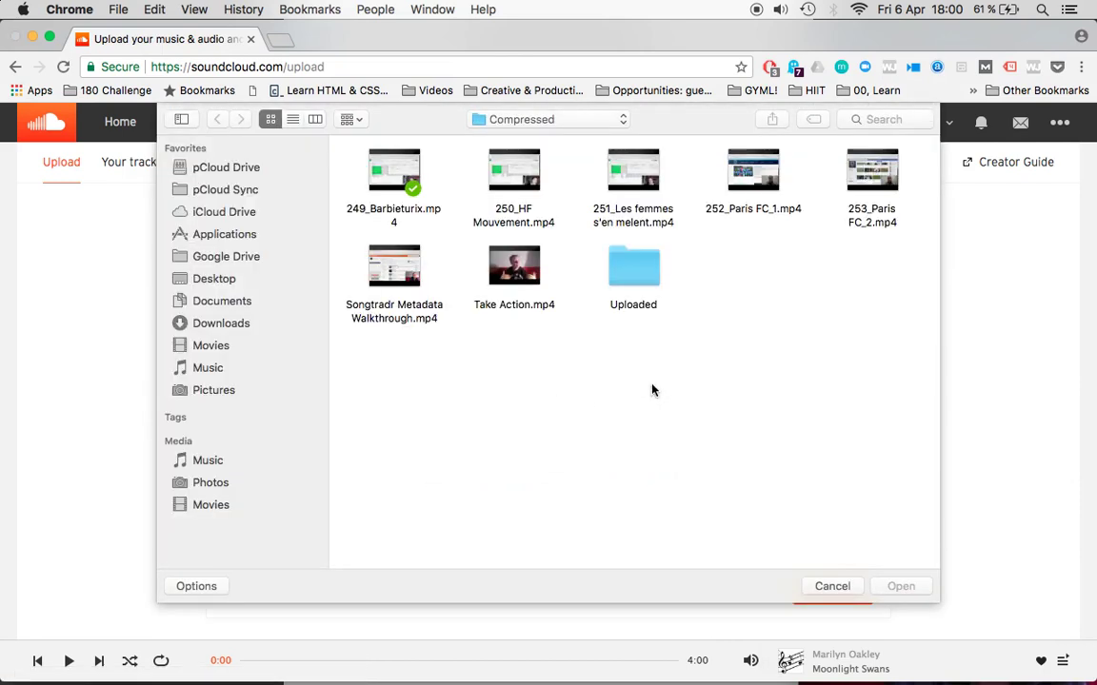
{"action": "left_click", "coordinate": [832, 586]}
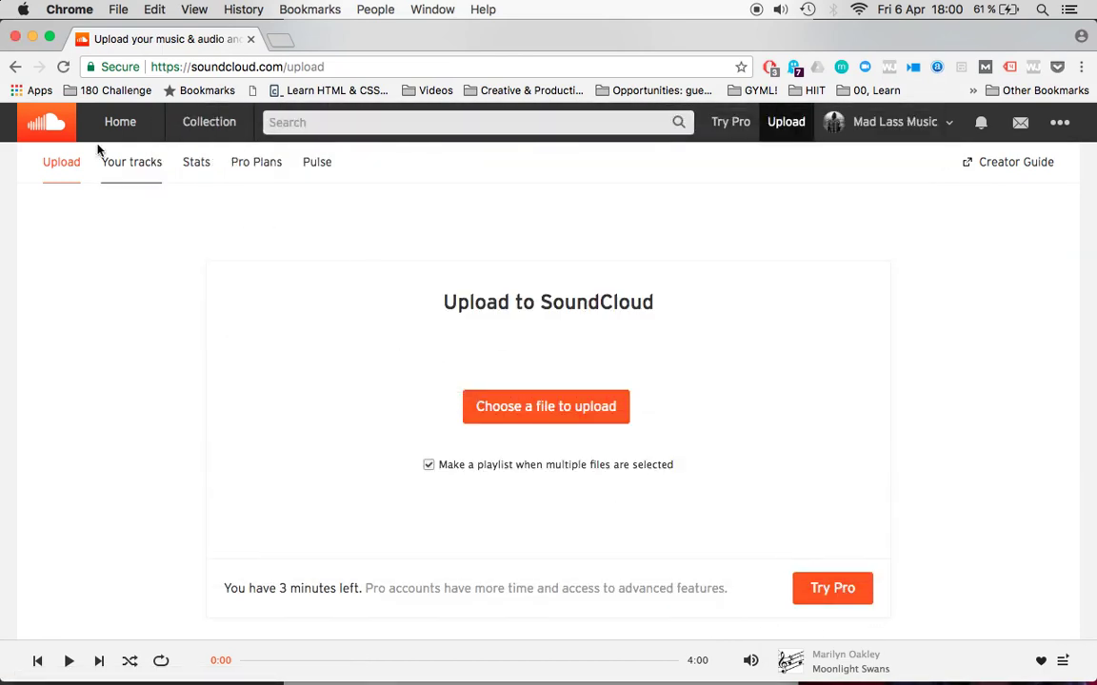
{"action": "left_click", "coordinate": [15, 69]}
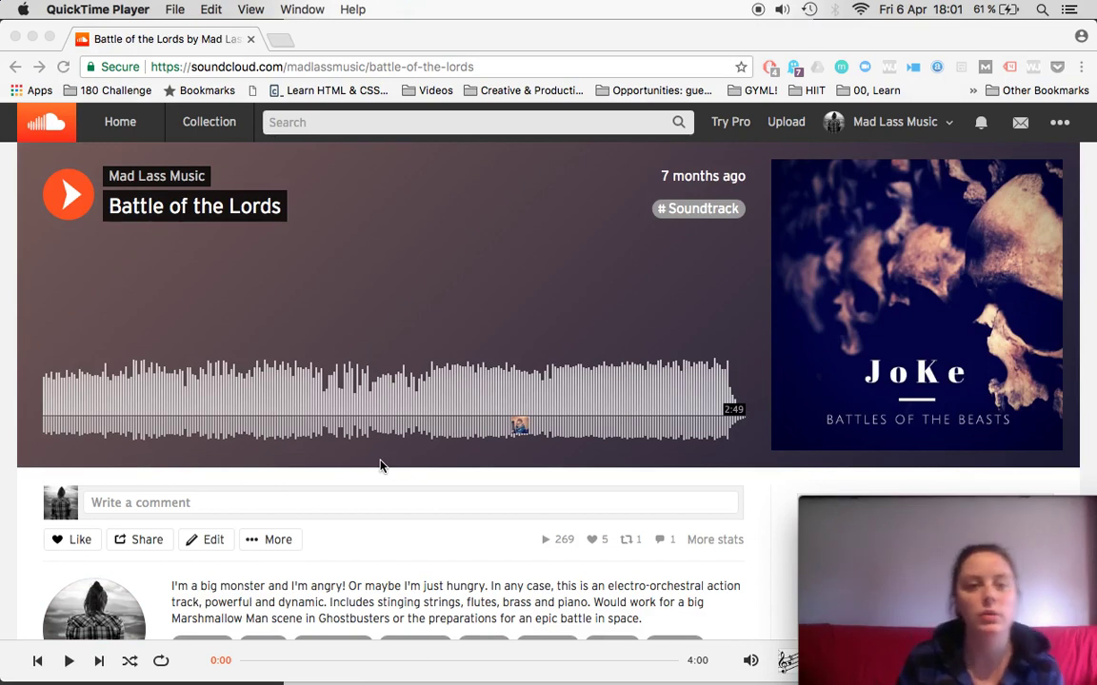
Open the Battle of the Lords track's details for editing.
{"action": "left_click", "coordinate": [215, 542]}
{"action": "left_click", "coordinate": [215, 541]}
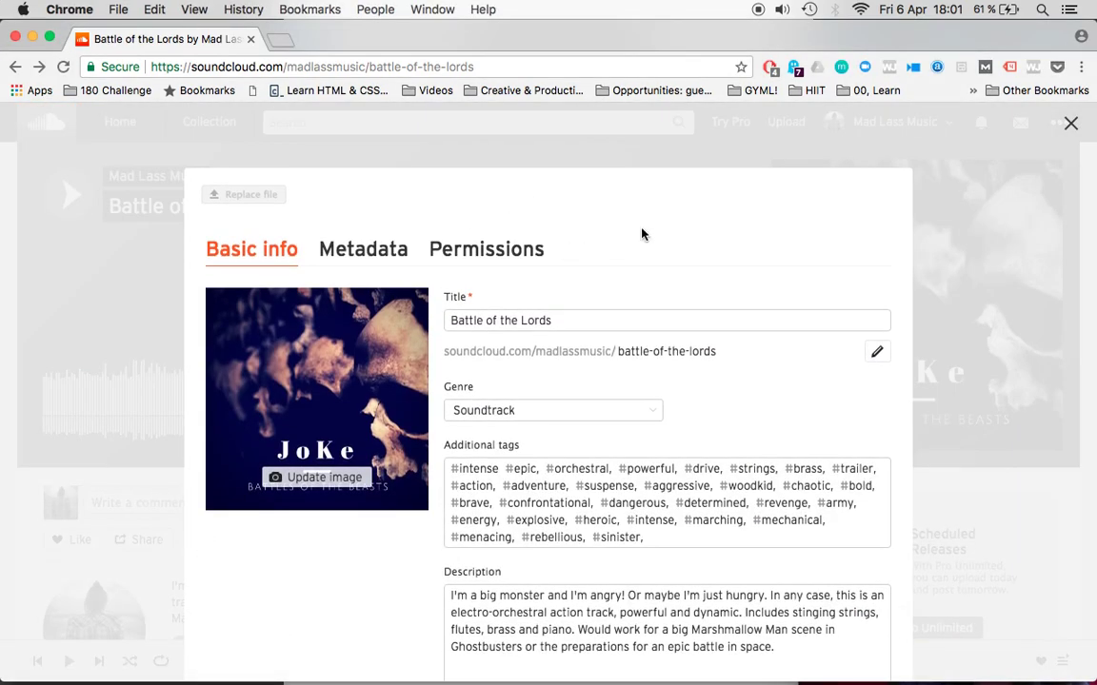
{"action": "scroll", "coordinate": [641, 234], "scroll_direction": "down", "scroll_amount": 2}
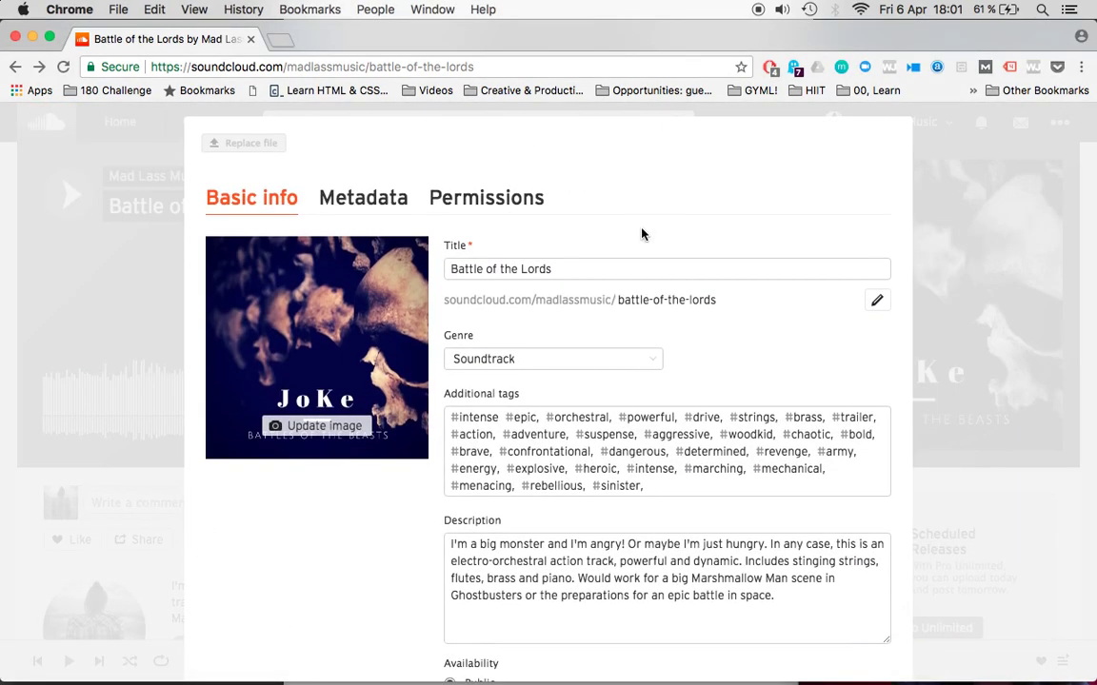
Examine the track's title, editable permalink and available genre options without changing them.
{"action": "left_click", "coordinate": [580, 269]}
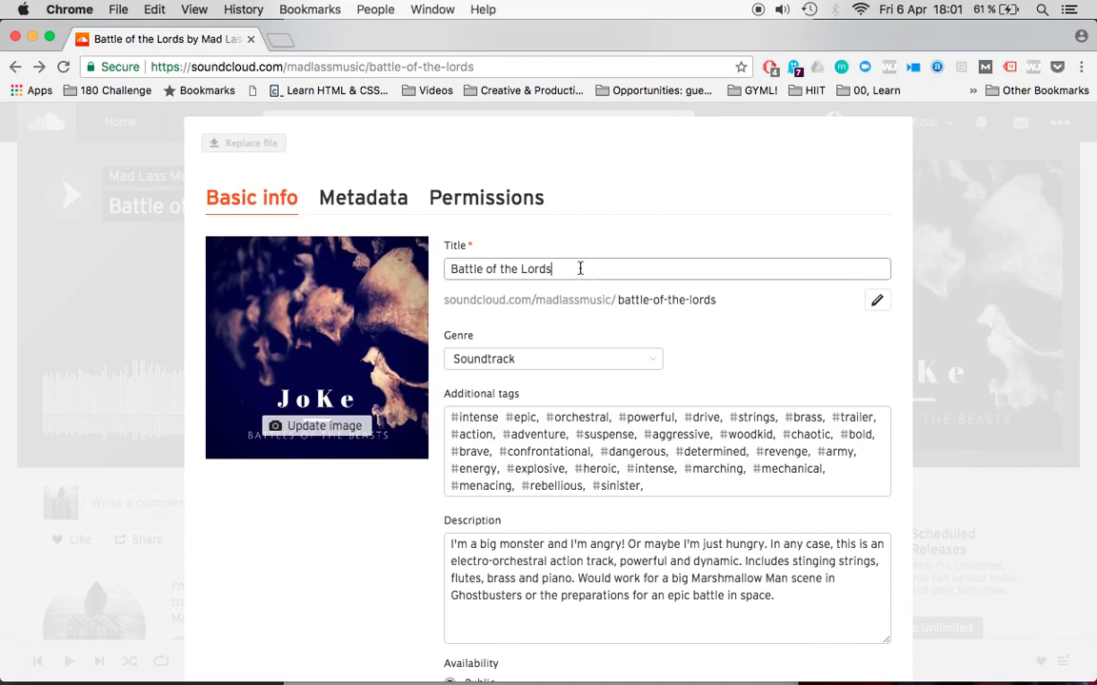
{"action": "left_click", "coordinate": [877, 307]}
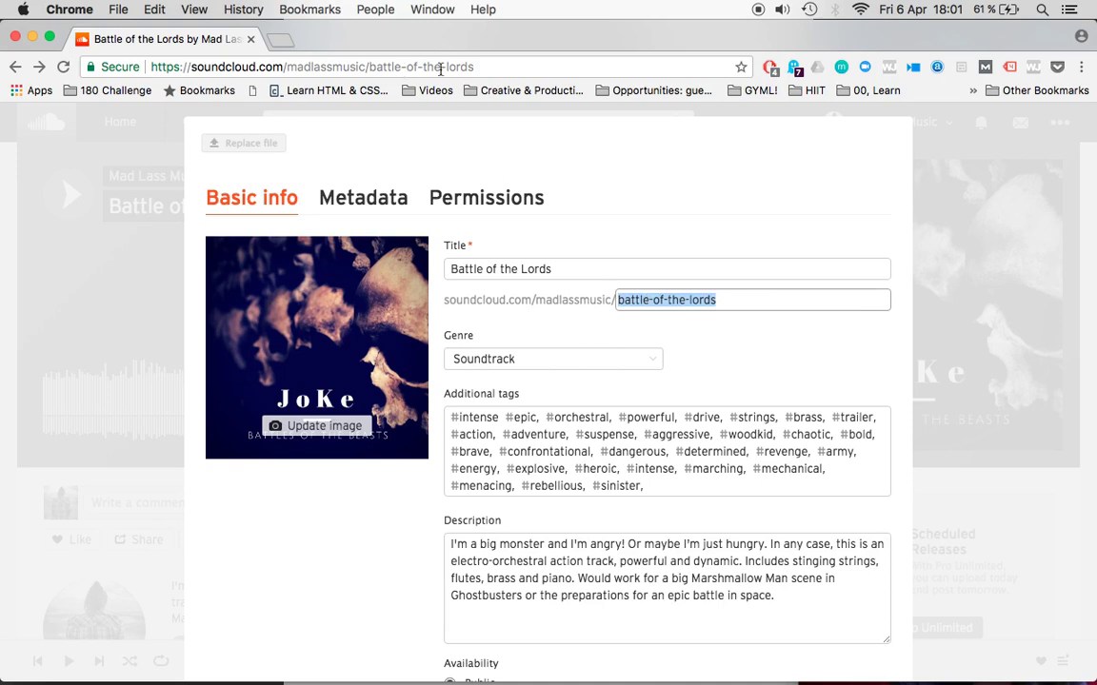
{"action": "left_click", "coordinate": [585, 328]}
{"action": "scroll", "coordinate": [690, 318], "scroll_direction": "down", "scroll_amount": 1}
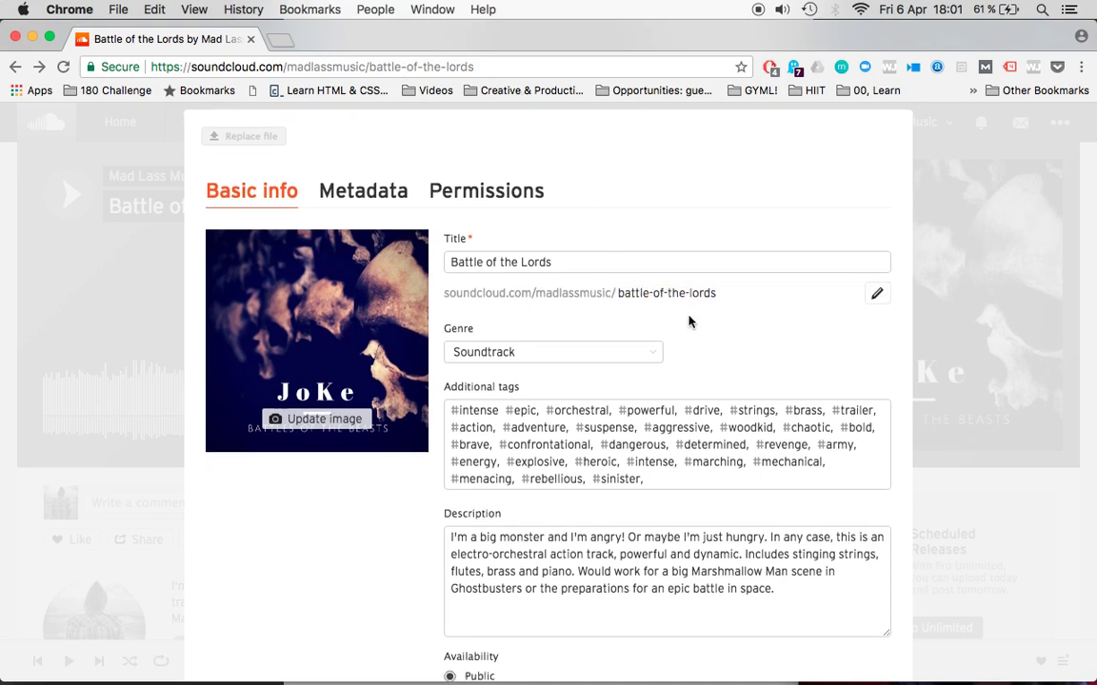
{"action": "left_click", "coordinate": [659, 317]}
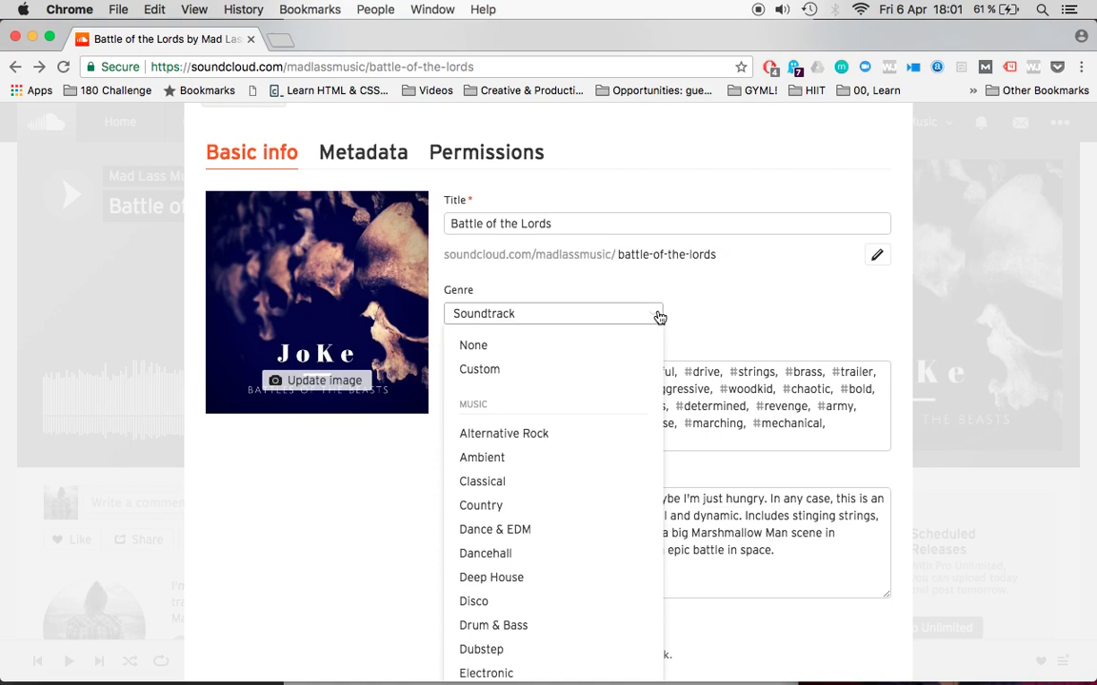
{"action": "scroll", "coordinate": [624, 376], "scroll_direction": "down", "scroll_amount": 10}
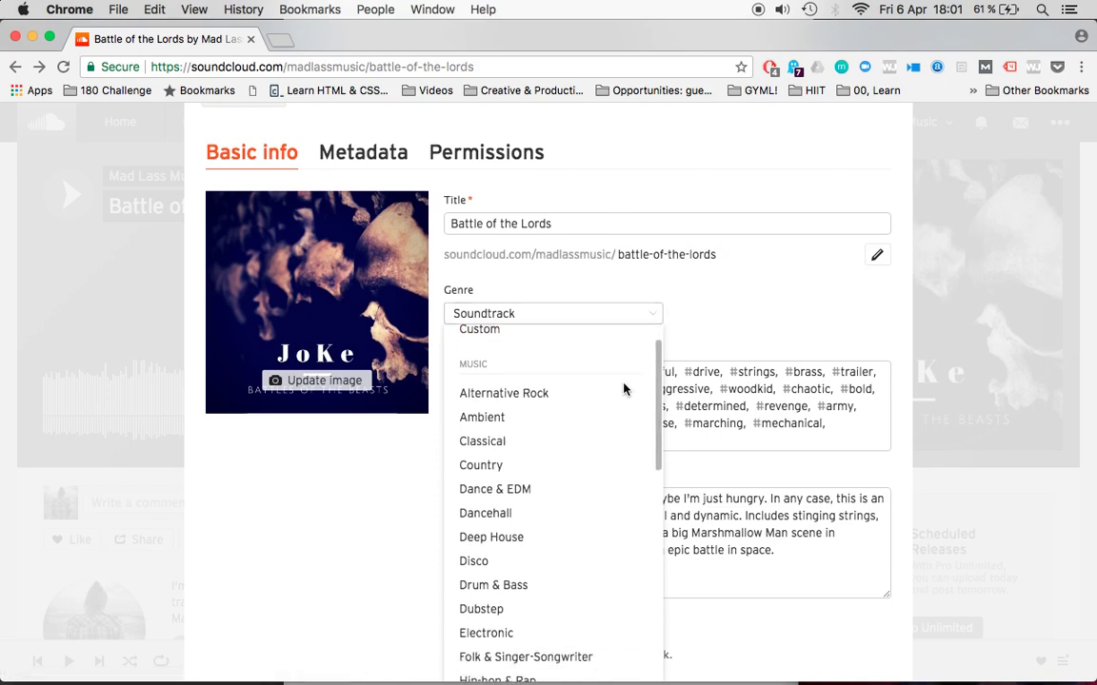
{"action": "left_click", "coordinate": [754, 322]}
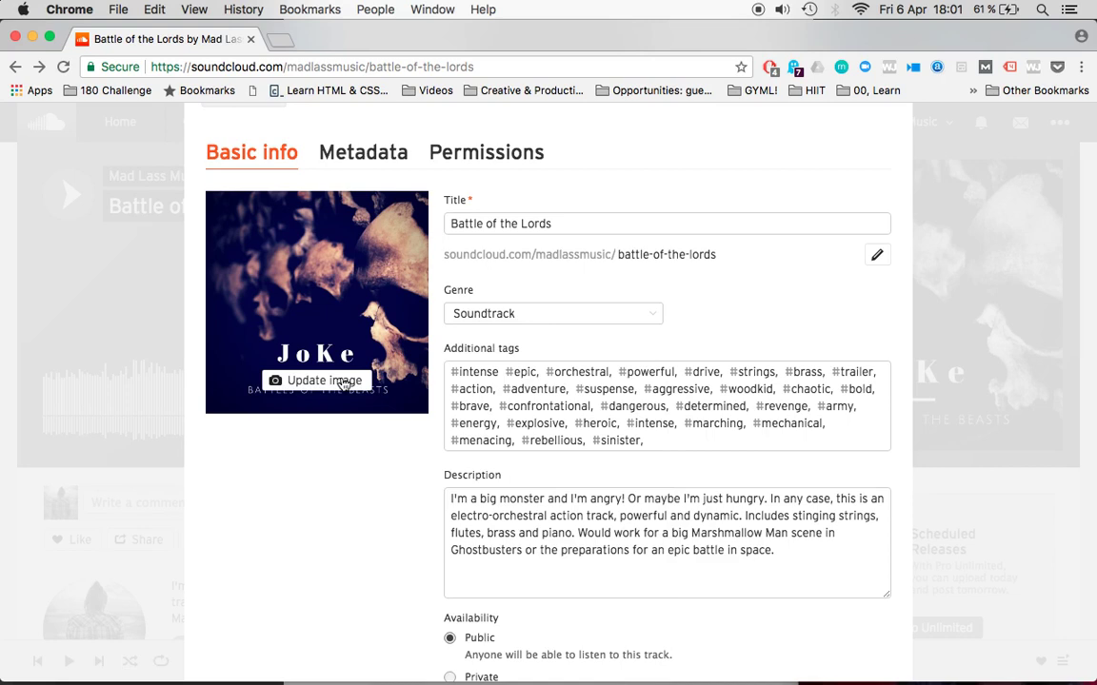
{"action": "scroll", "coordinate": [692, 444], "scroll_direction": "down", "scroll_amount": 1}
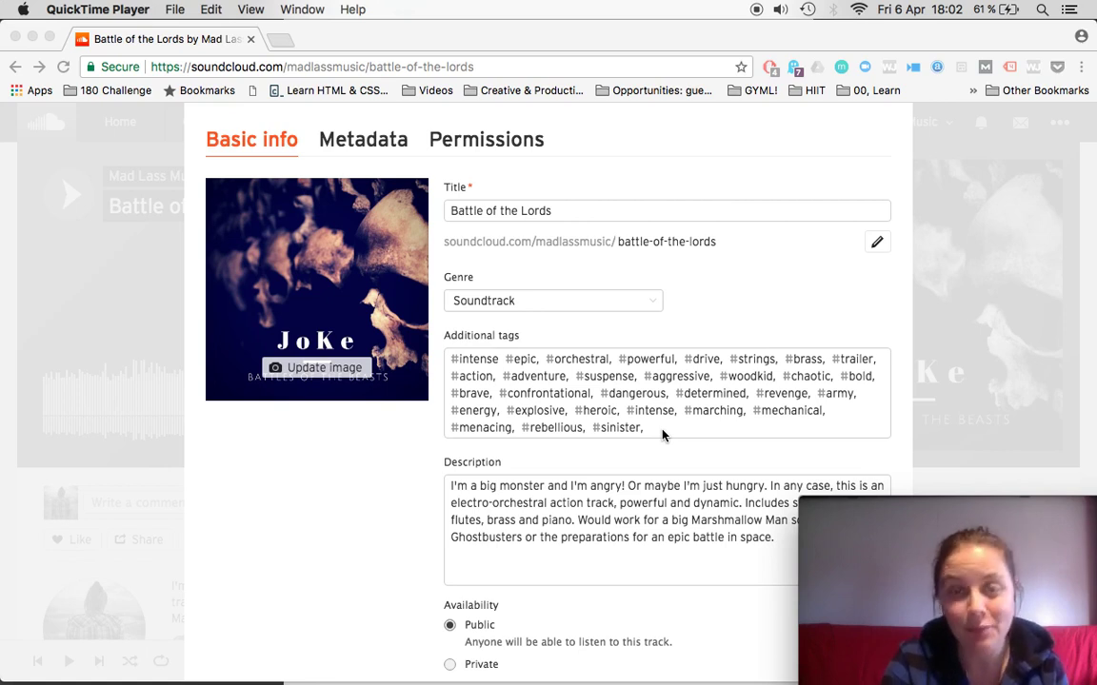
Try to add another "intense" tag at the end of the track's additional tags.
{"action": "left_click", "coordinate": [664, 435]}
{"action": "left_click", "coordinate": [663, 431]}
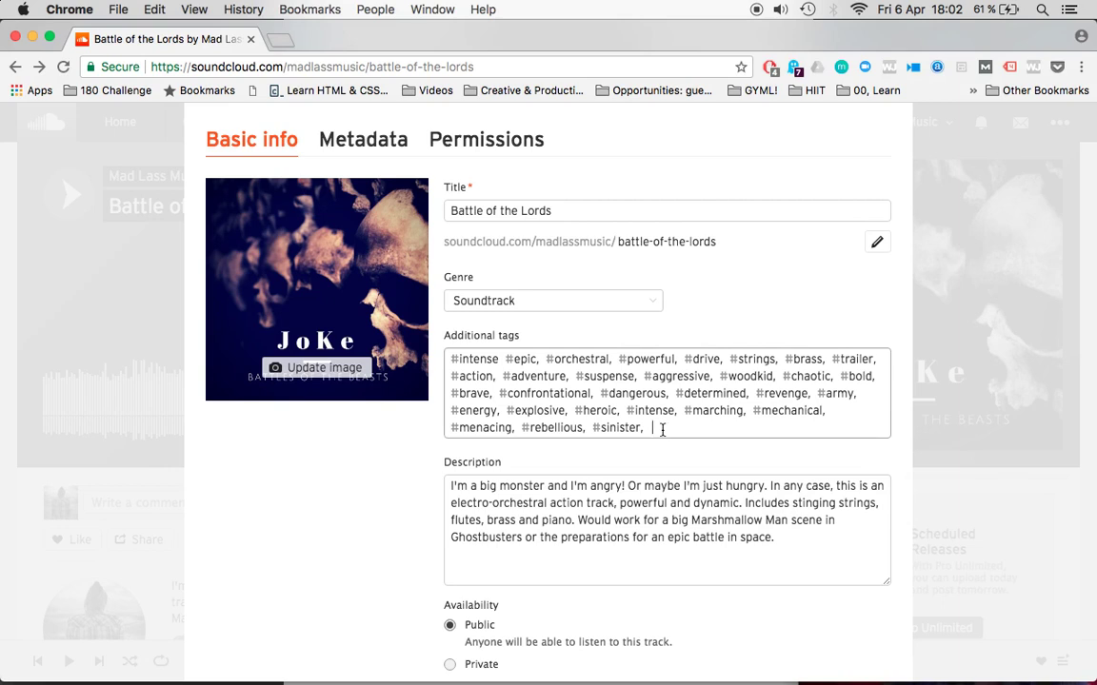
{"action": "type", "text": "intense"}
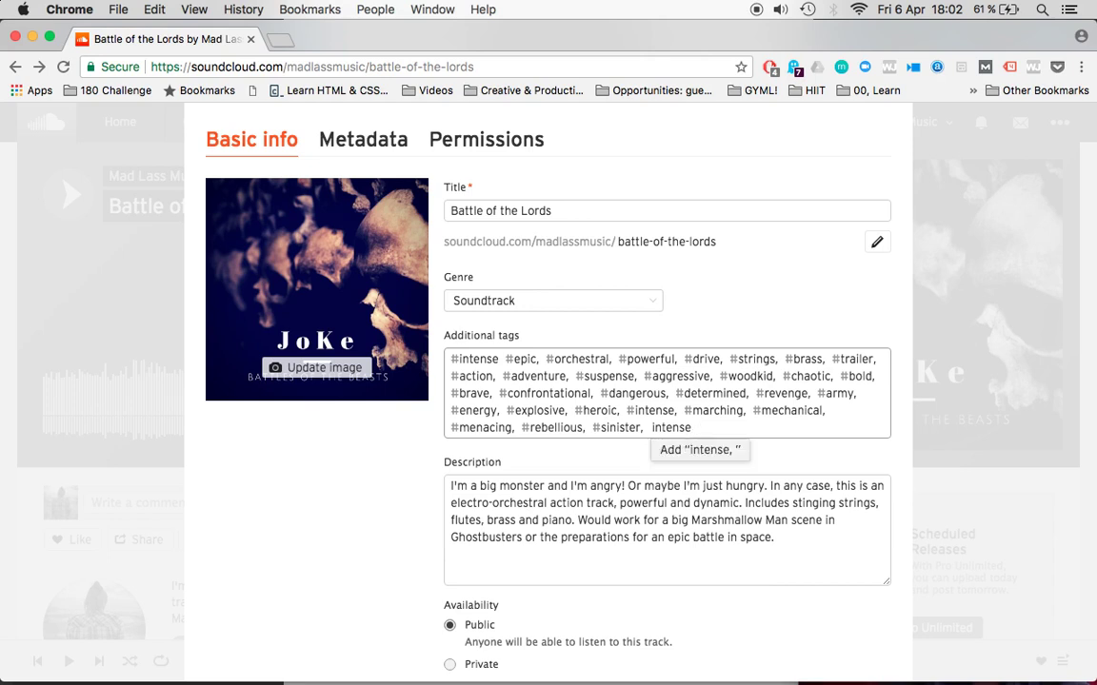
{"action": "type", "text": ",inte"}
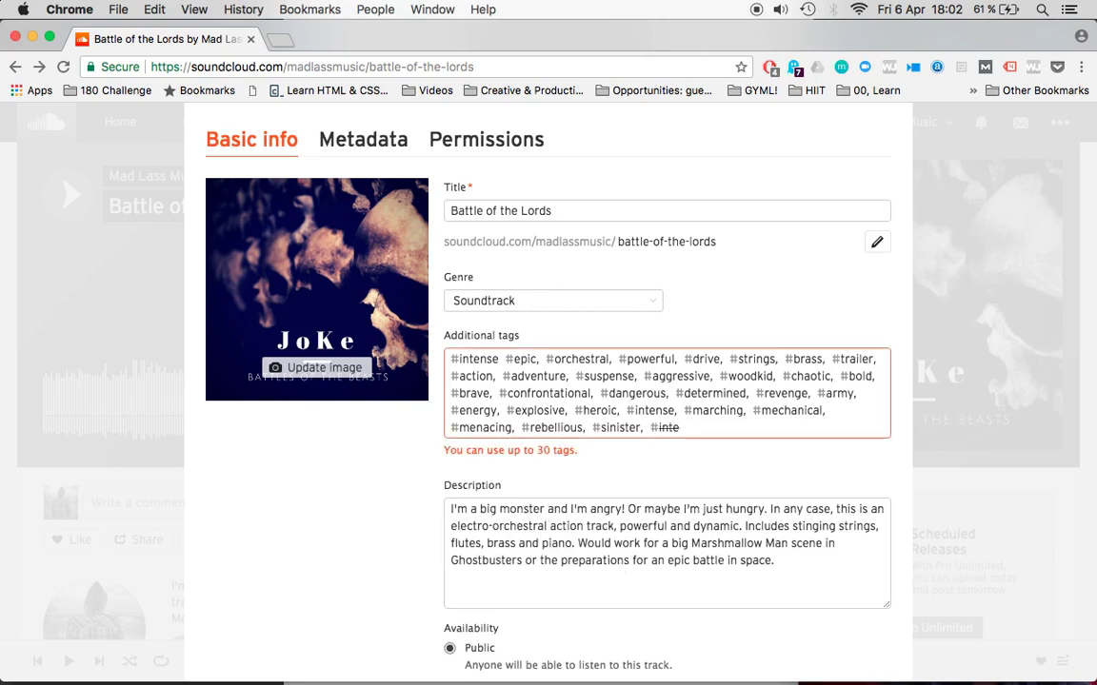
{"action": "key", "text": "BackSpace"}
{"action": "key", "text": "BackSpace"}
{"action": "key", "text": "BackSpace"}
{"action": "key", "text": "BackSpace"}
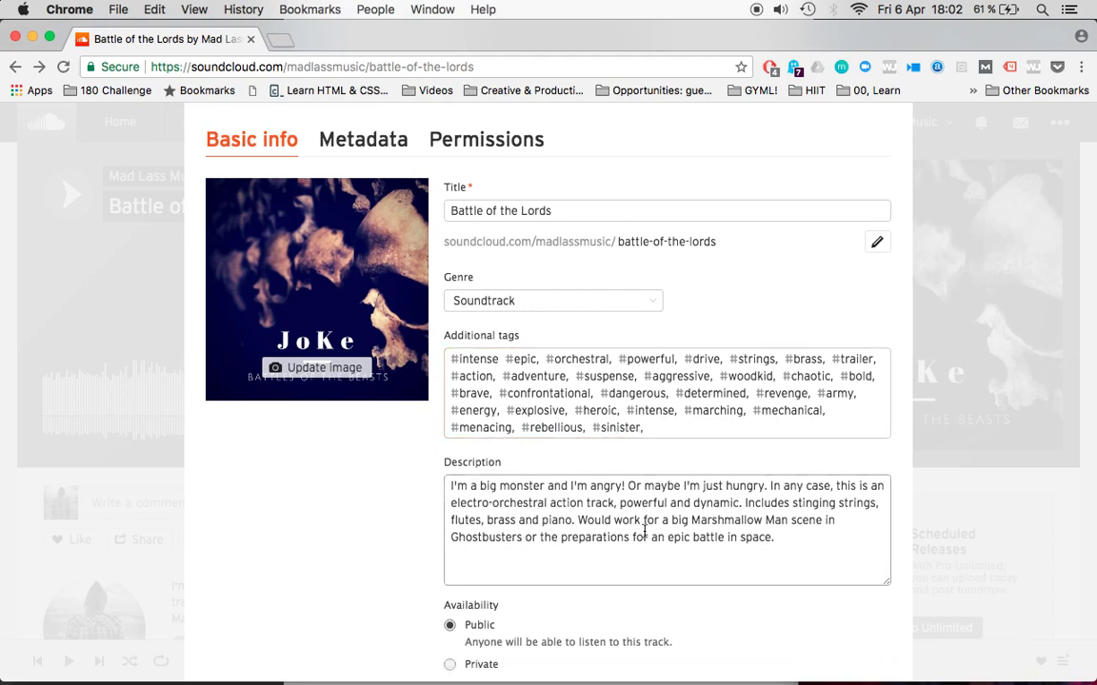
Review the track's description and its public or private availability setting.
{"action": "scroll", "coordinate": [580, 482], "scroll_direction": "down", "scroll_amount": 3}
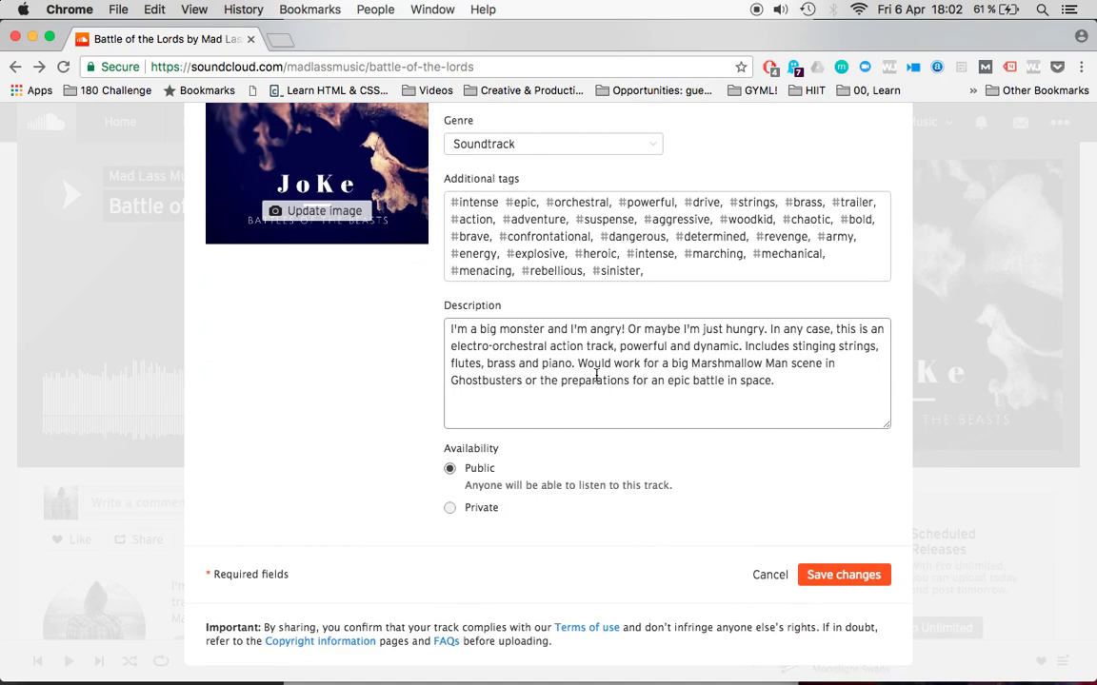
{"action": "key", "text": "super+Tab"}
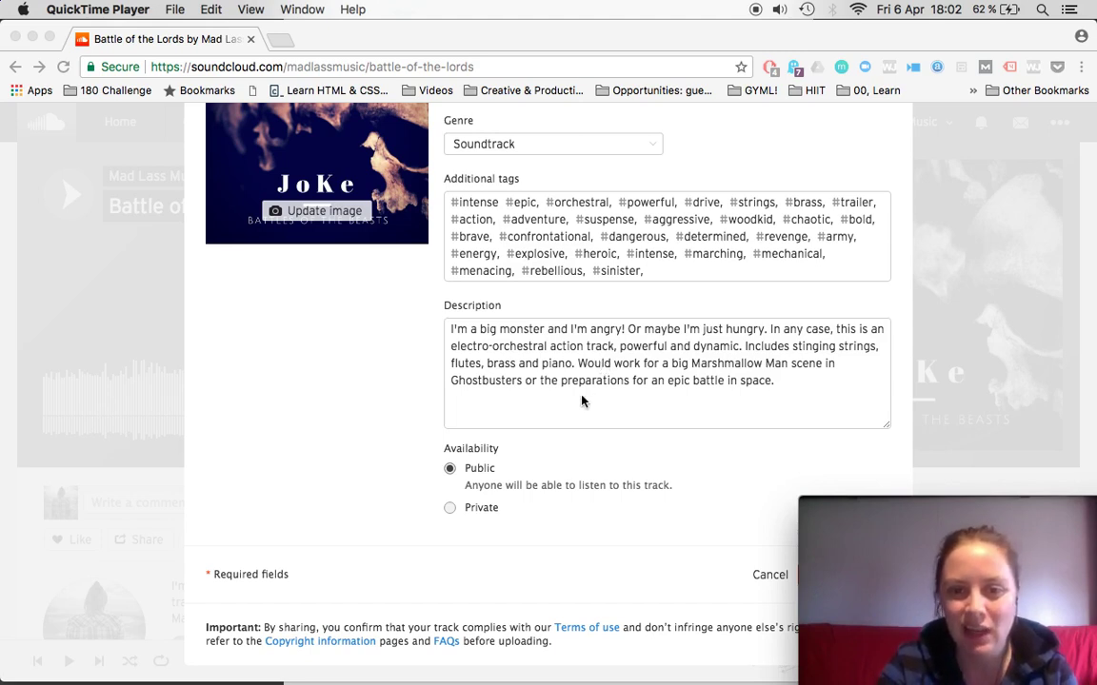
{"action": "scroll", "coordinate": [533, 418], "scroll_direction": "down", "scroll_amount": 1}
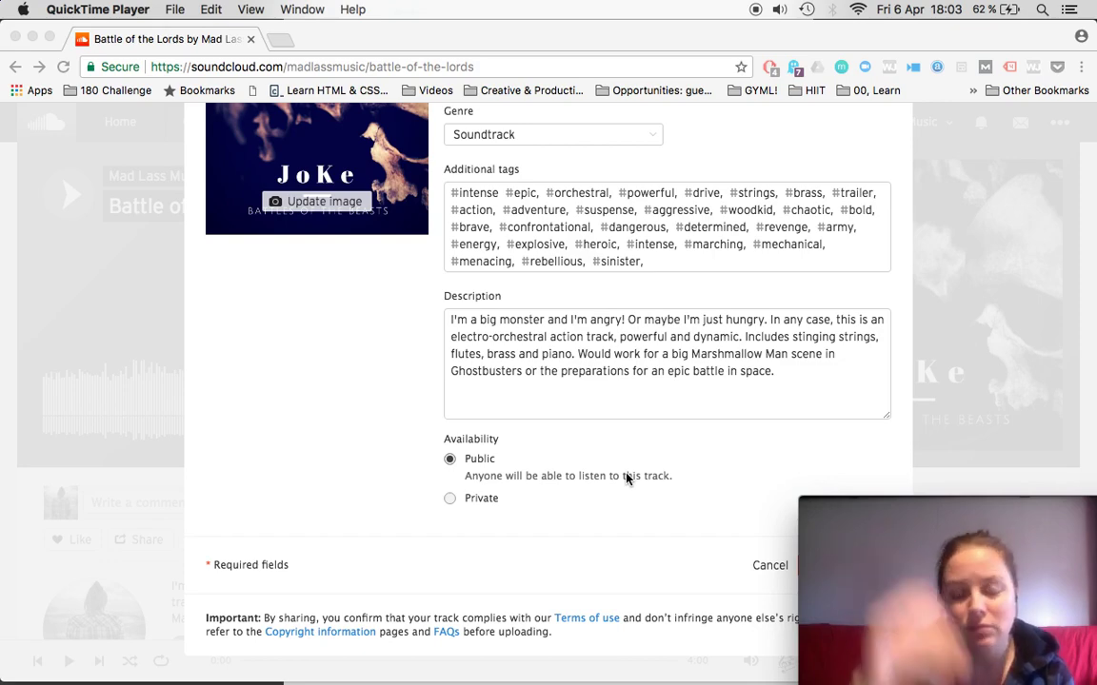
{"action": "left_click", "coordinate": [849, 450]}
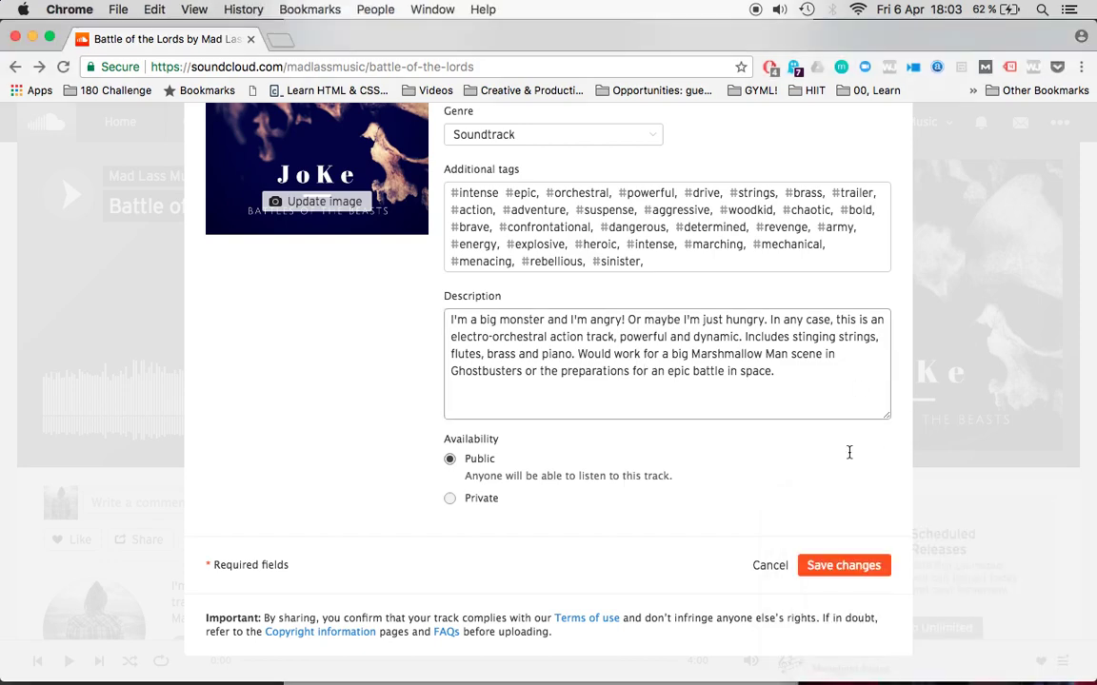
Open the track's metadata and examine the Contains music options and the ISRC field.
{"action": "scroll", "coordinate": [832, 569], "scroll_direction": "up", "scroll_amount": 3}
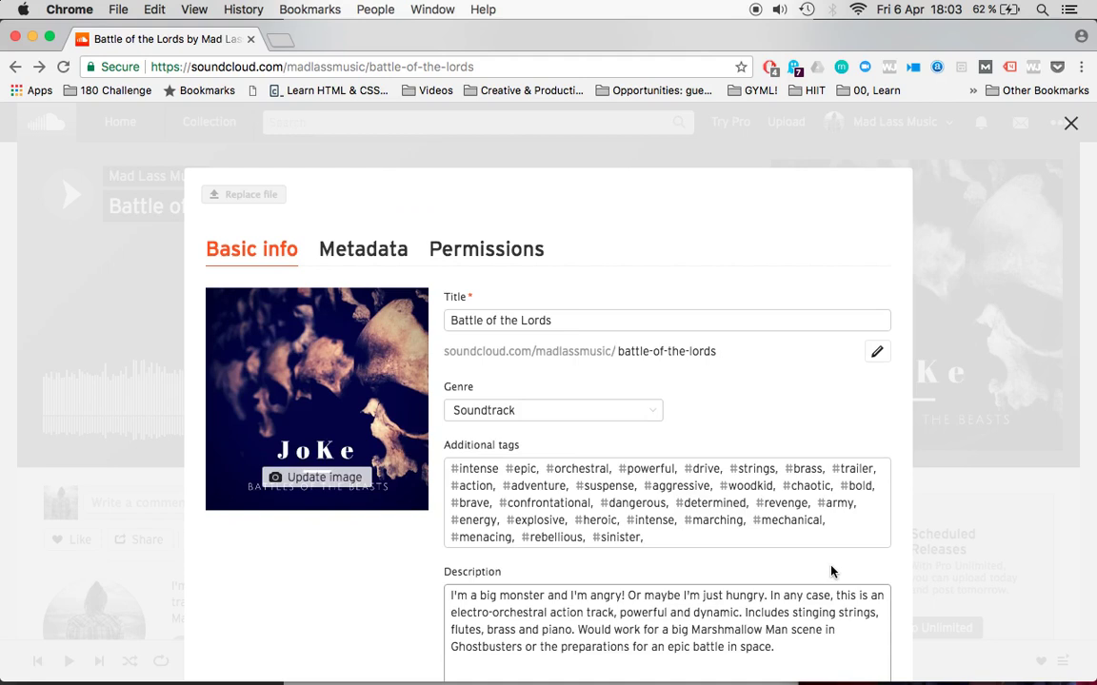
{"action": "left_click", "coordinate": [399, 258]}
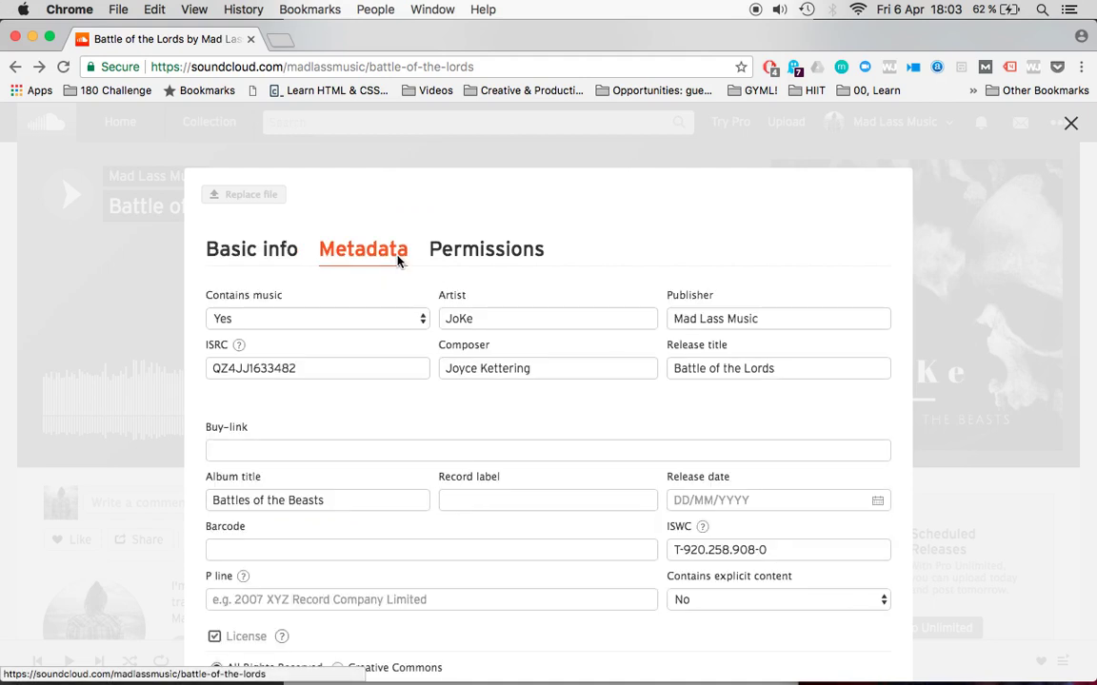
{"action": "left_click", "coordinate": [373, 319]}
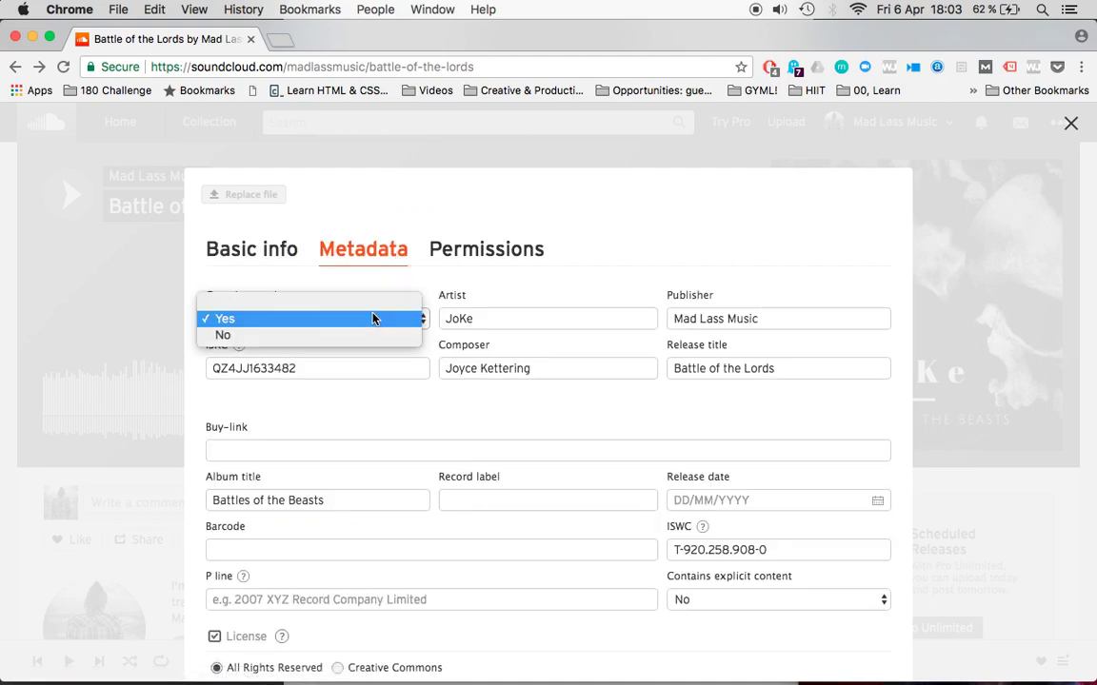
{"action": "left_click", "coordinate": [548, 324]}
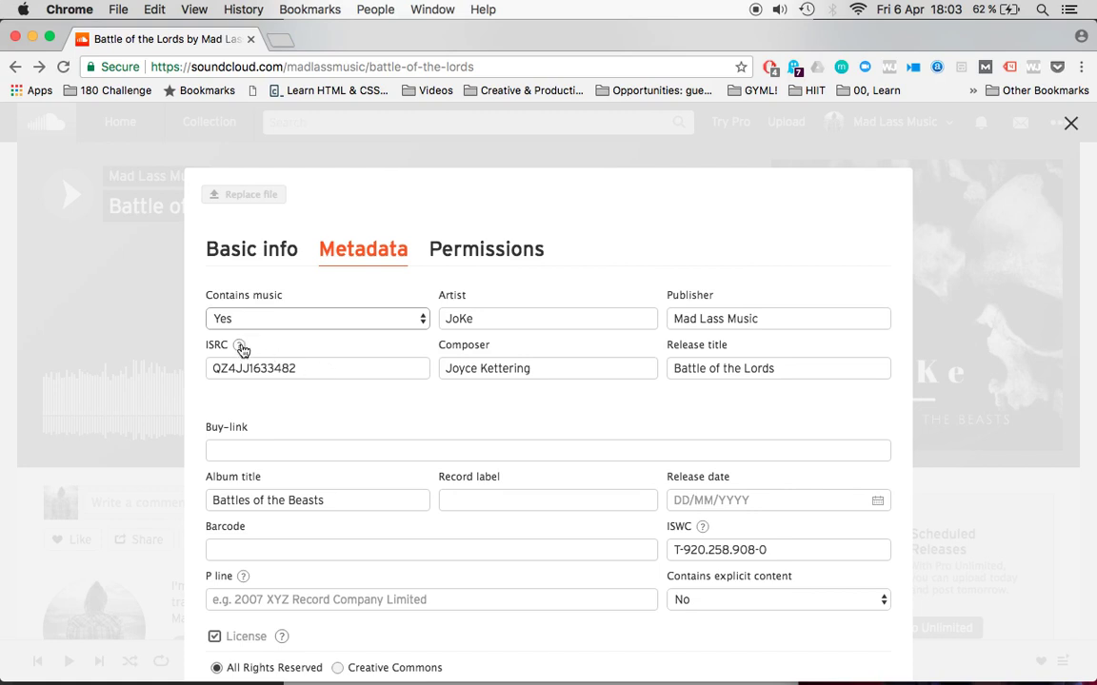
{"action": "mouse_move", "coordinate": [242, 349]}
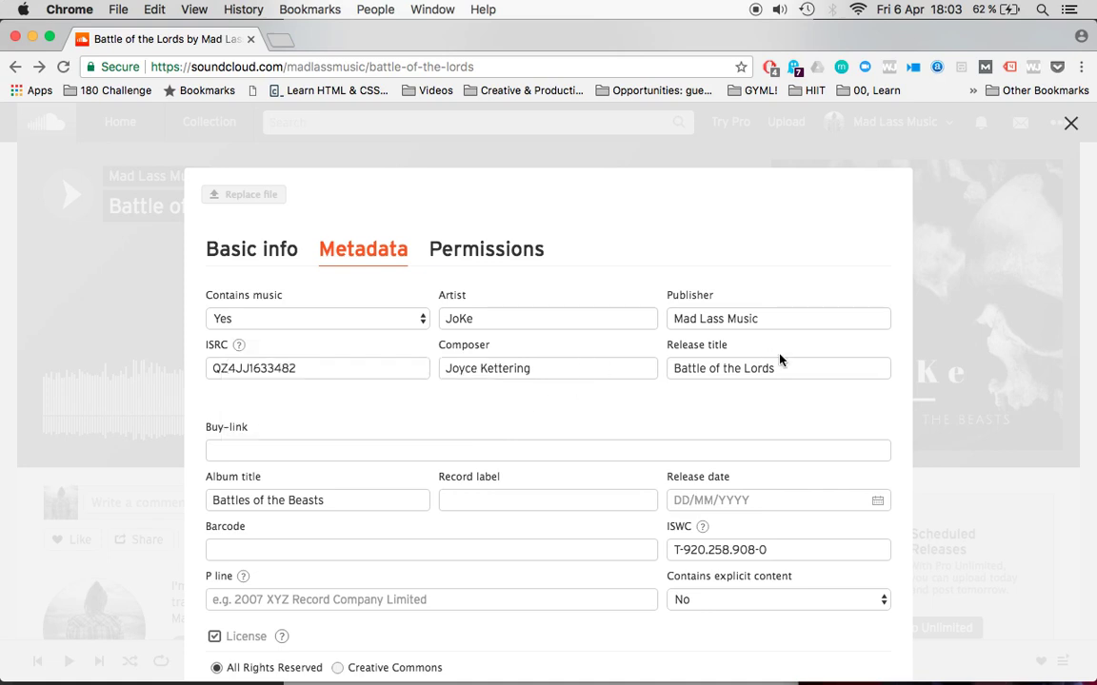
Examine the buy-link, record label, release date, ISWC explanation and barcode fields in the track's metadata.
{"action": "scroll", "coordinate": [465, 423], "scroll_direction": "down", "scroll_amount": 2}
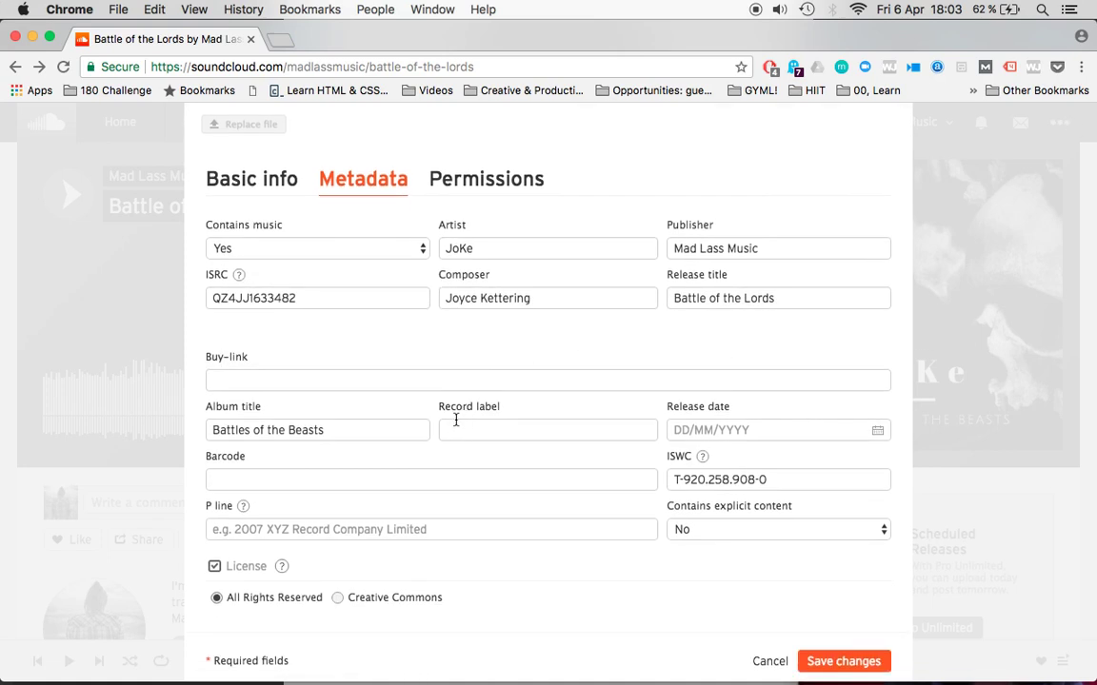
{"action": "left_click", "coordinate": [411, 380]}
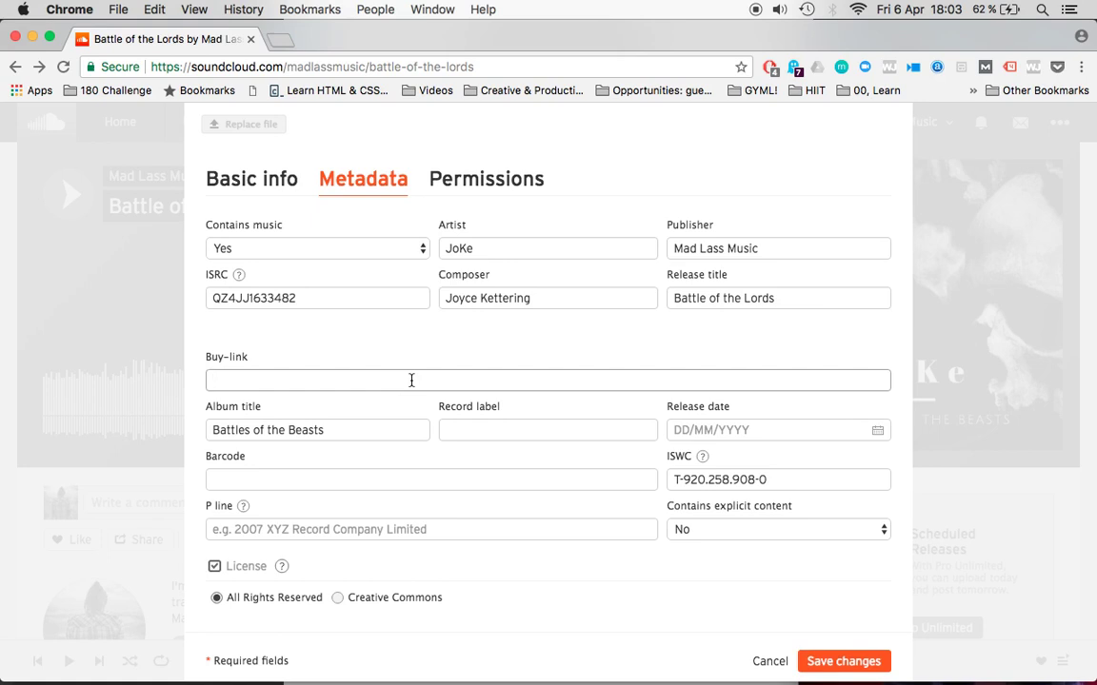
{"action": "key", "text": "super+Tab"}
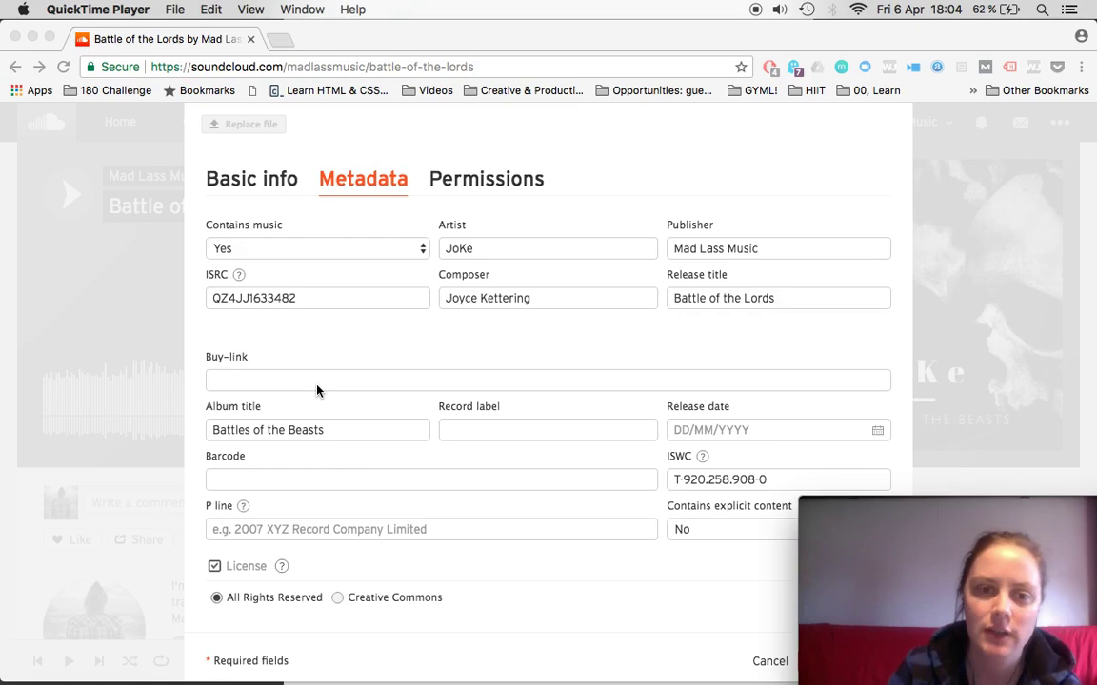
{"action": "left_click", "coordinate": [317, 381]}
{"action": "left_click", "coordinate": [499, 425]}
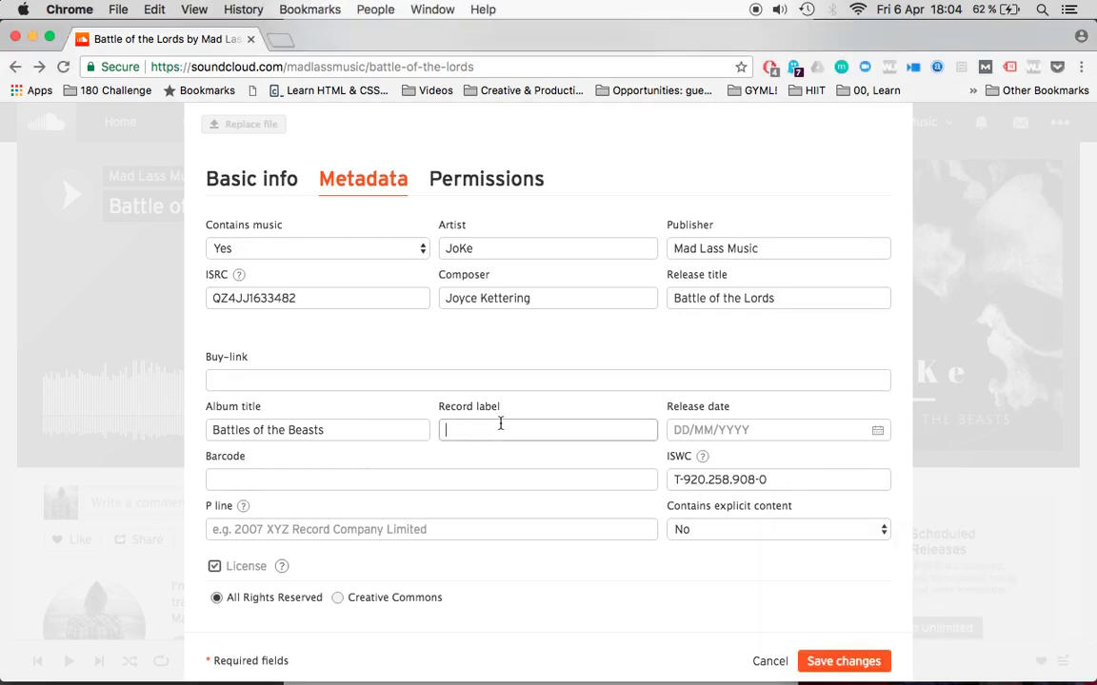
{"action": "left_click", "coordinate": [777, 427]}
{"action": "left_click", "coordinate": [633, 417]}
{"action": "mouse_move", "coordinate": [705, 465]}
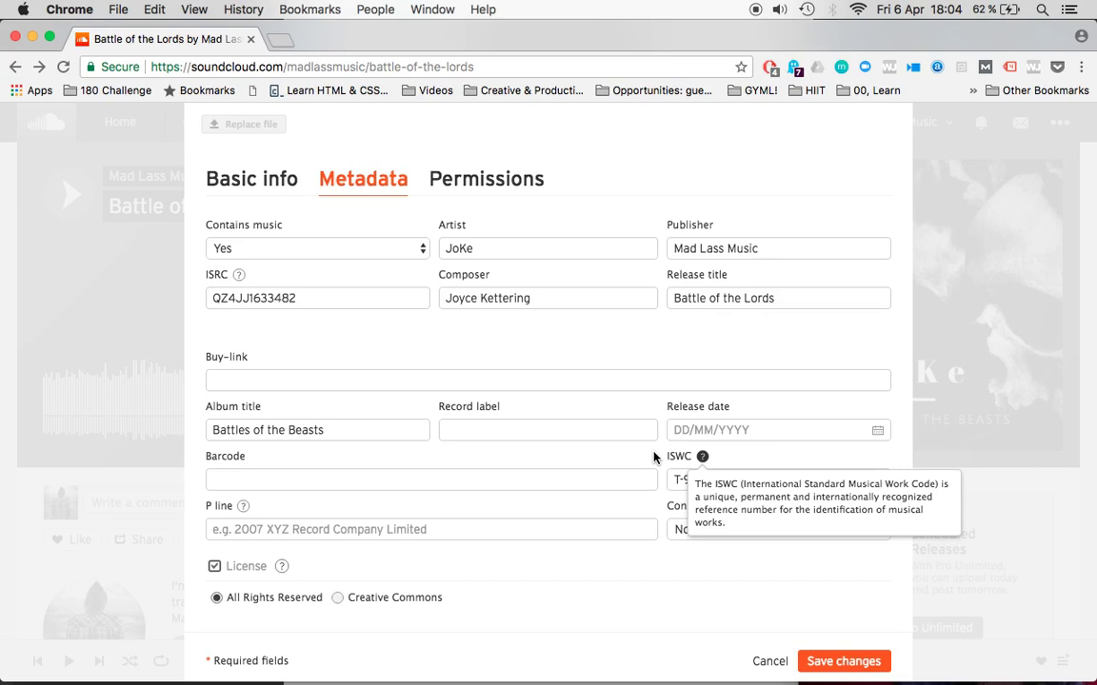
{"action": "left_click", "coordinate": [573, 476]}
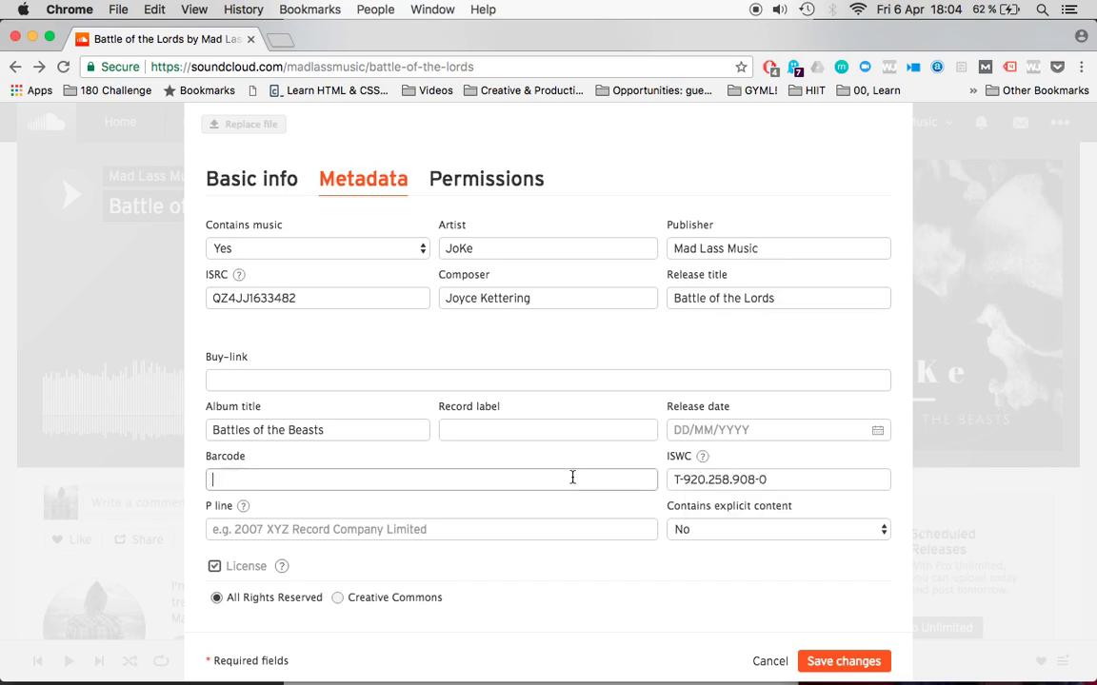
Check the P line explanation, set the track's P line to "2017 Mad Lass Music" and keep explicit content set to No.
{"action": "scroll", "coordinate": [572, 483], "scroll_direction": "down", "scroll_amount": 1}
{"action": "left_click", "coordinate": [244, 483]}
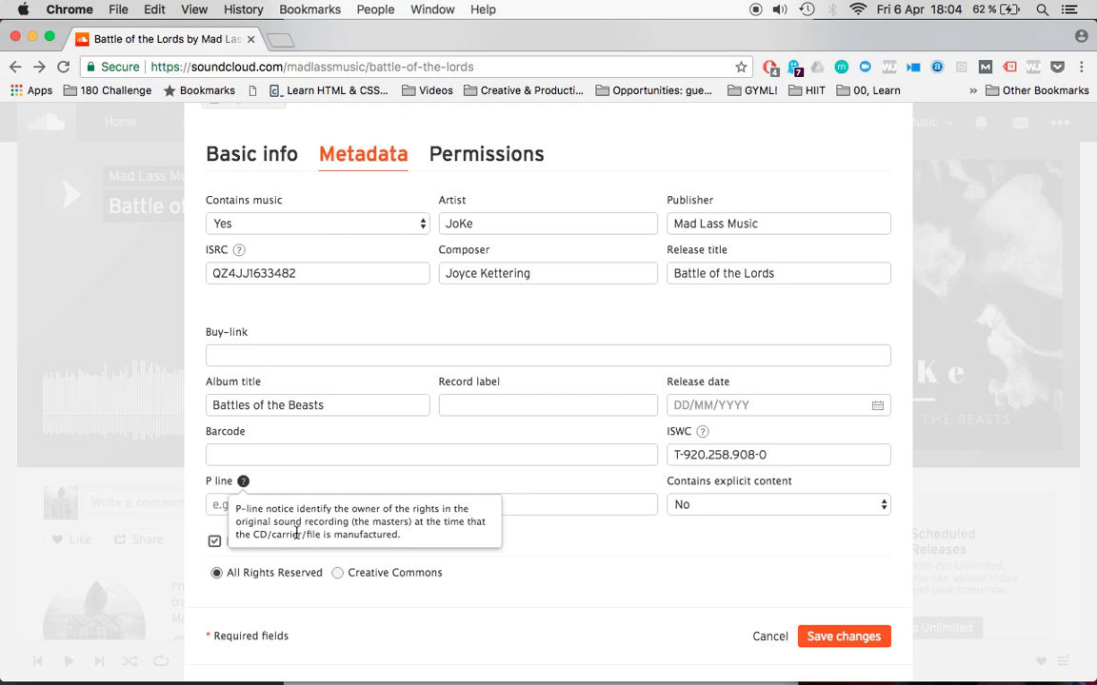
{"action": "left_click", "coordinate": [622, 503]}
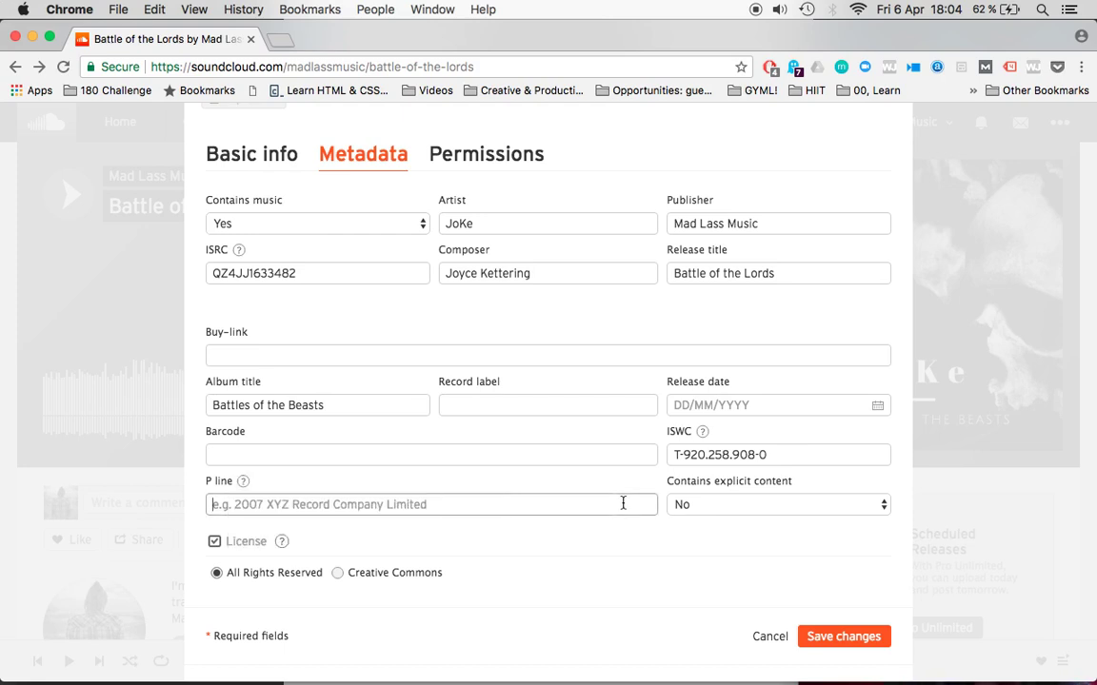
{"action": "type", "text": "201"}
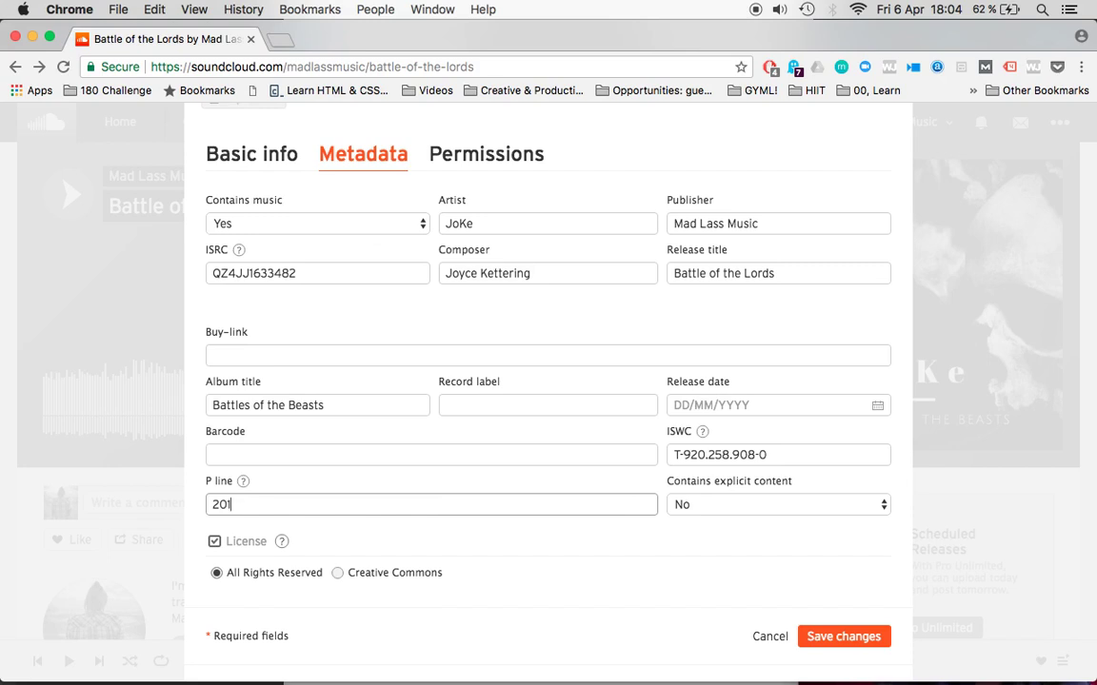
{"action": "key", "text": "super+z"}
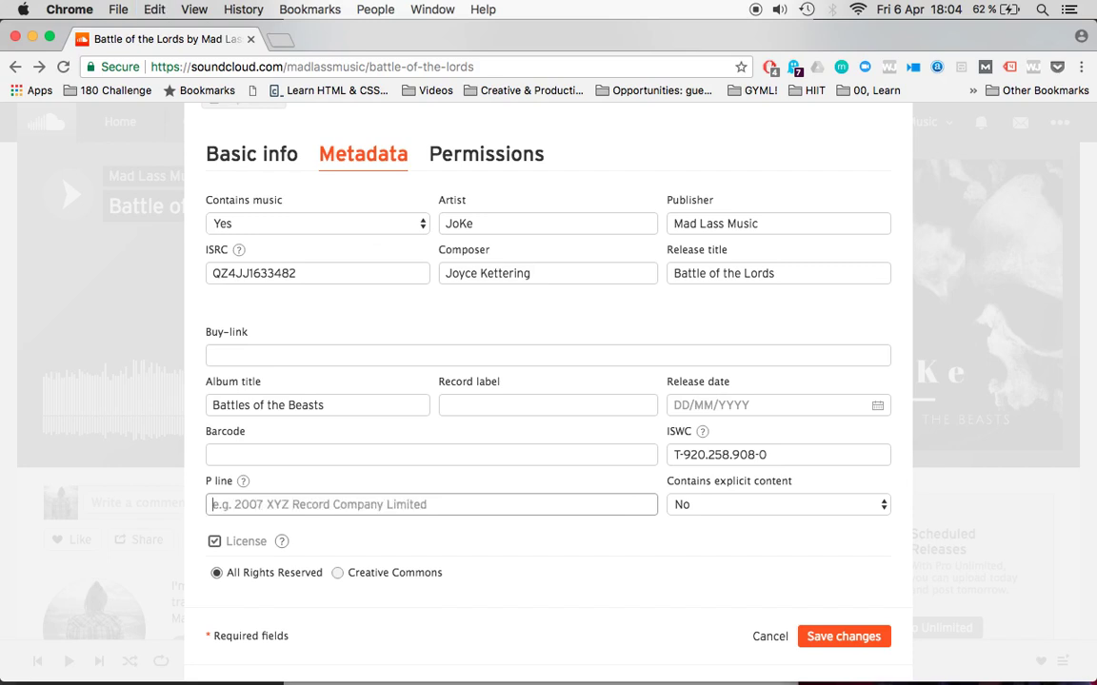
{"action": "type", "text": "2017 Ma"}
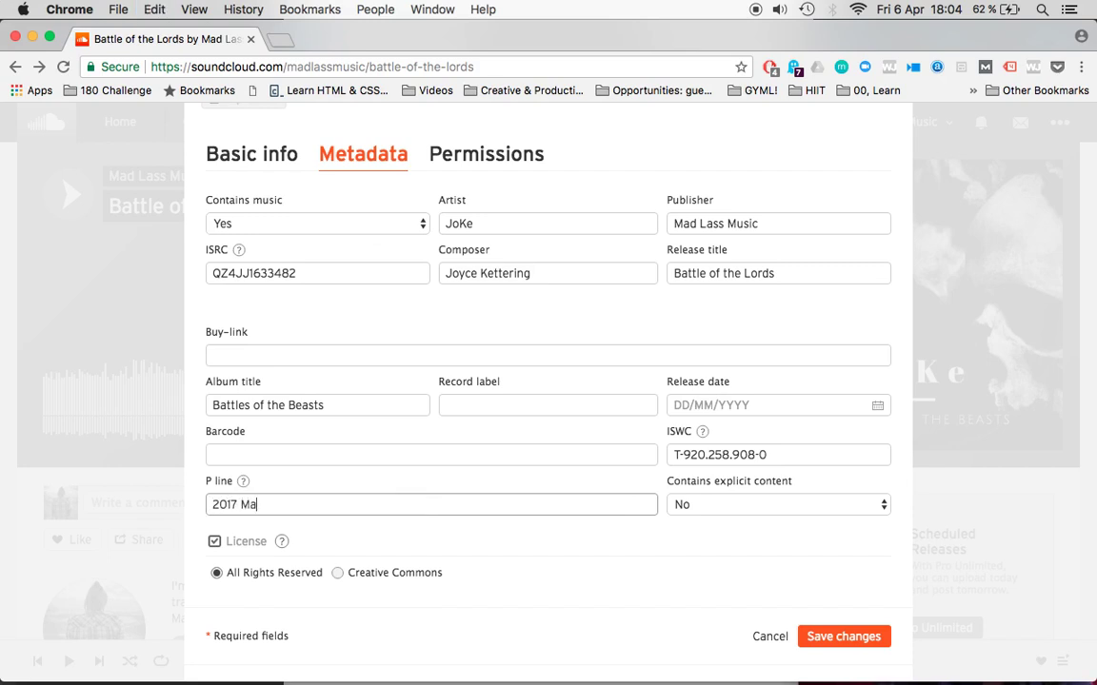
{"action": "type", "text": "d Lass Music"}
{"action": "left_click", "coordinate": [866, 505]}
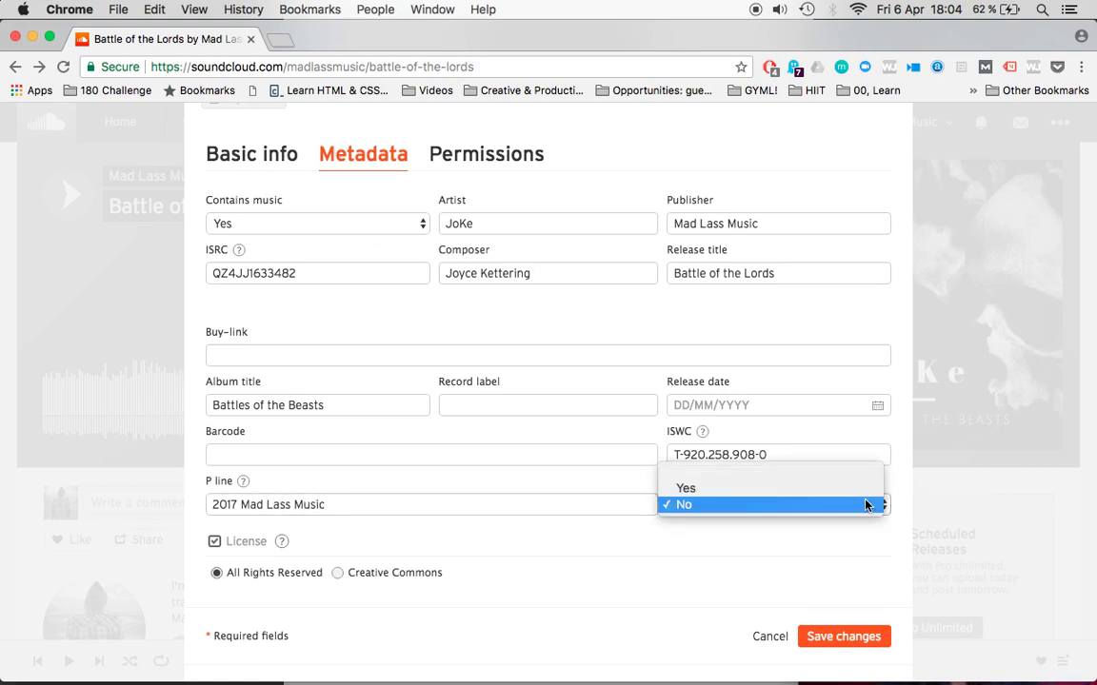
{"action": "left_click", "coordinate": [786, 555]}
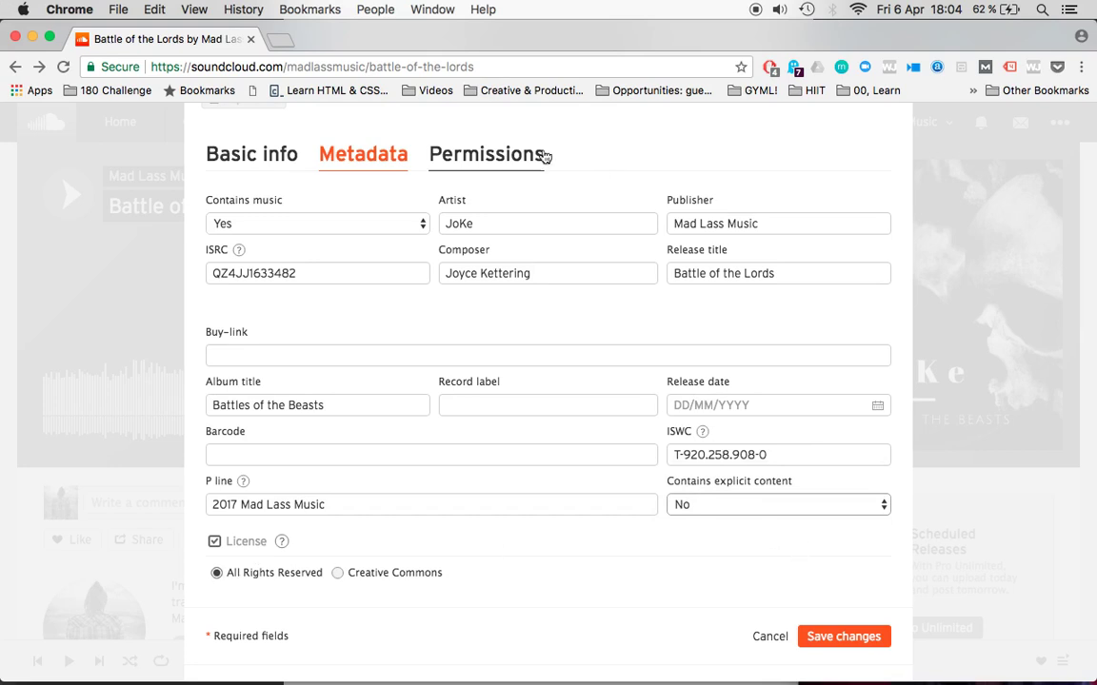
Disable downloads in the track's permissions and save the track changes.
{"action": "left_click", "coordinate": [494, 152]}
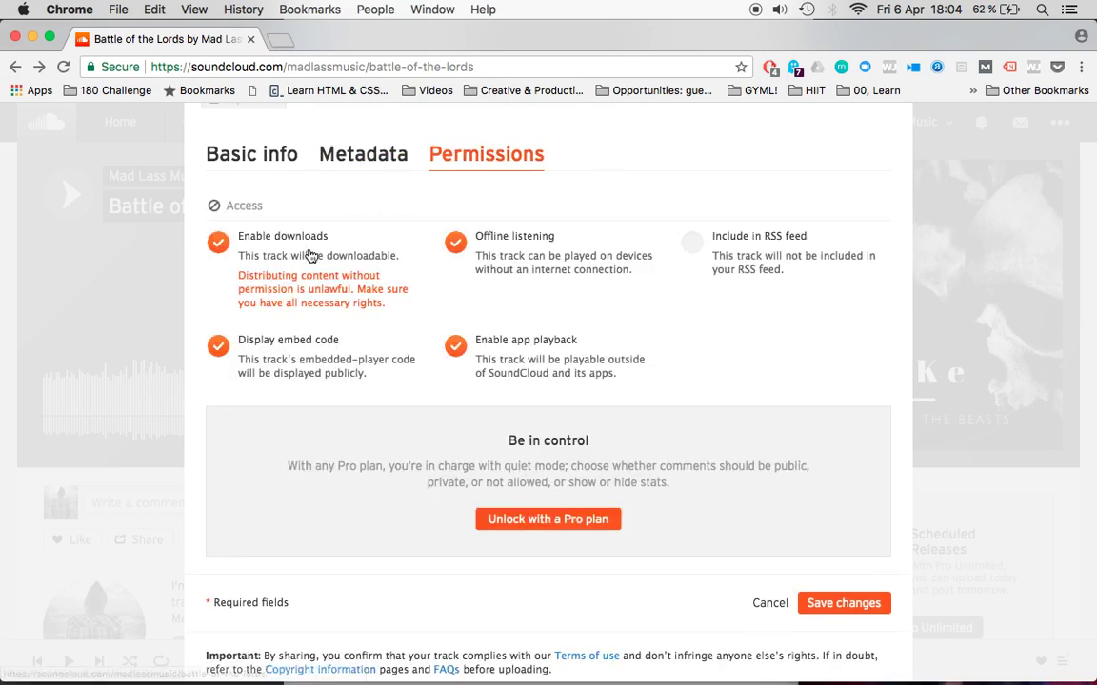
{"action": "left_click", "coordinate": [225, 249]}
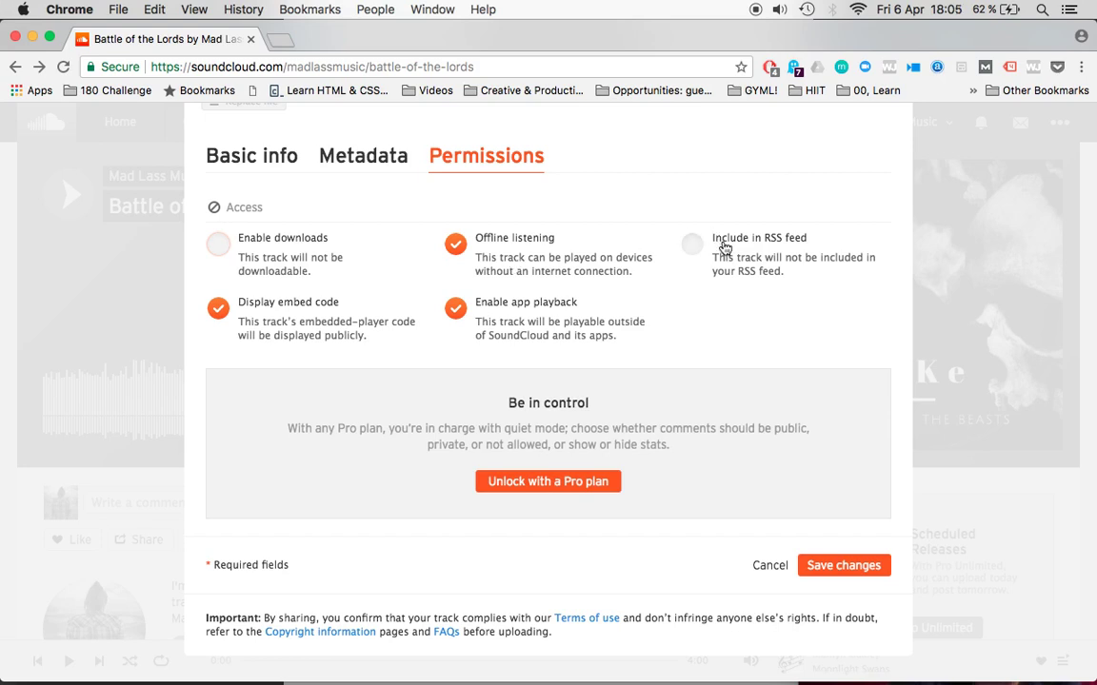
{"action": "key", "text": "super+Tab"}
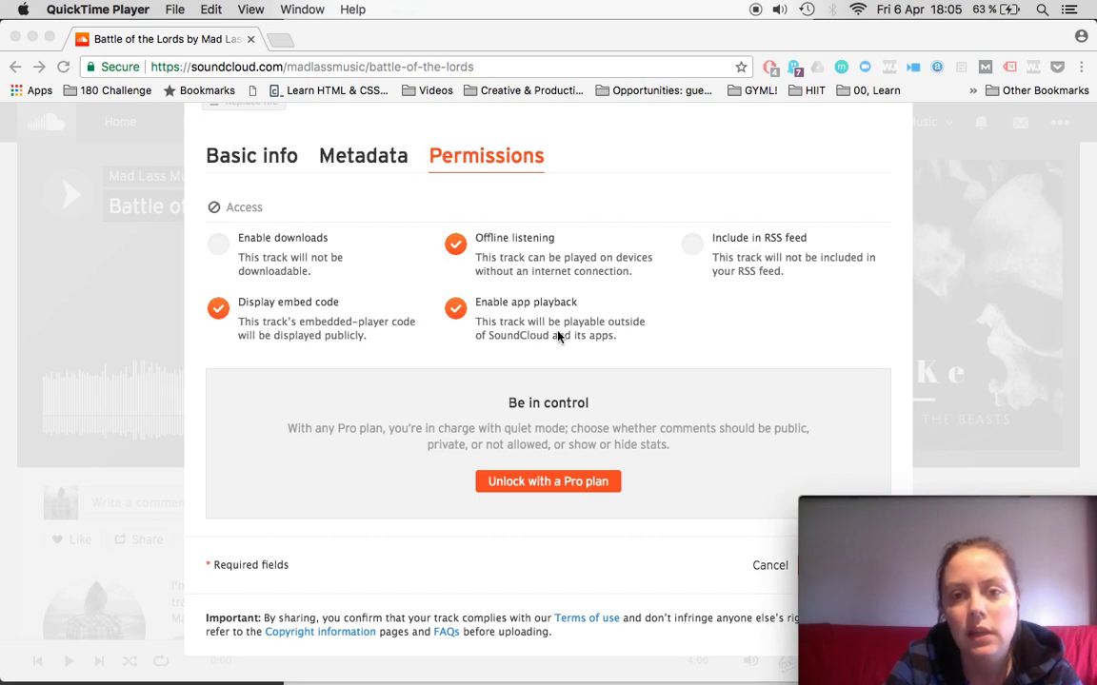
{"action": "left_click", "coordinate": [764, 342]}
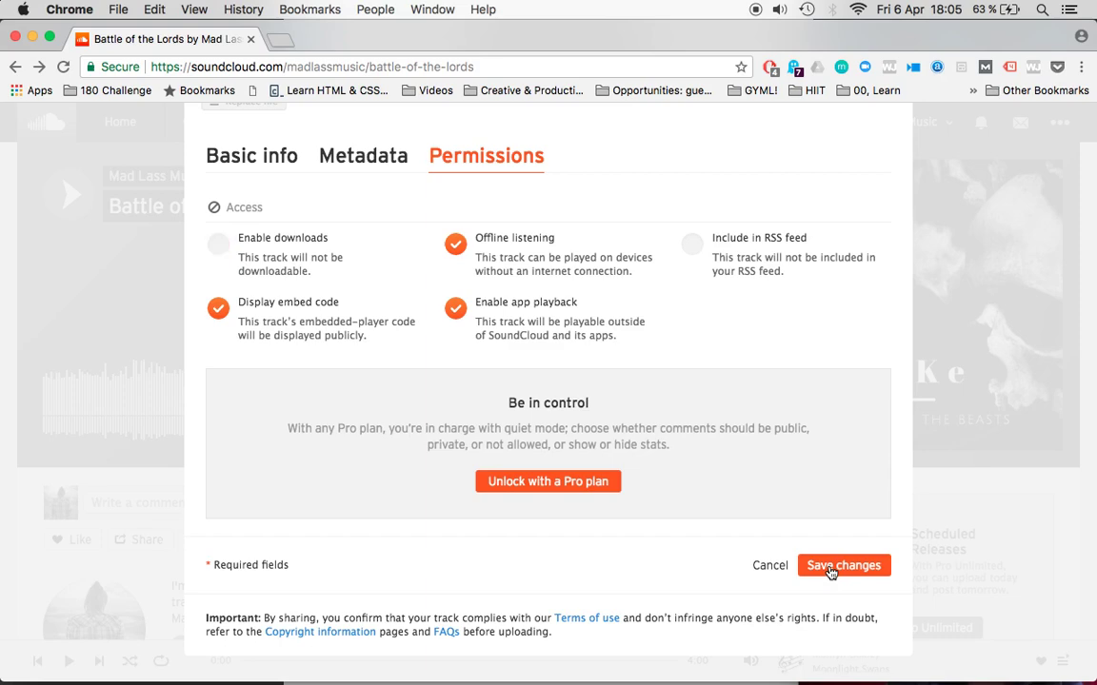
{"action": "left_click", "coordinate": [830, 568]}
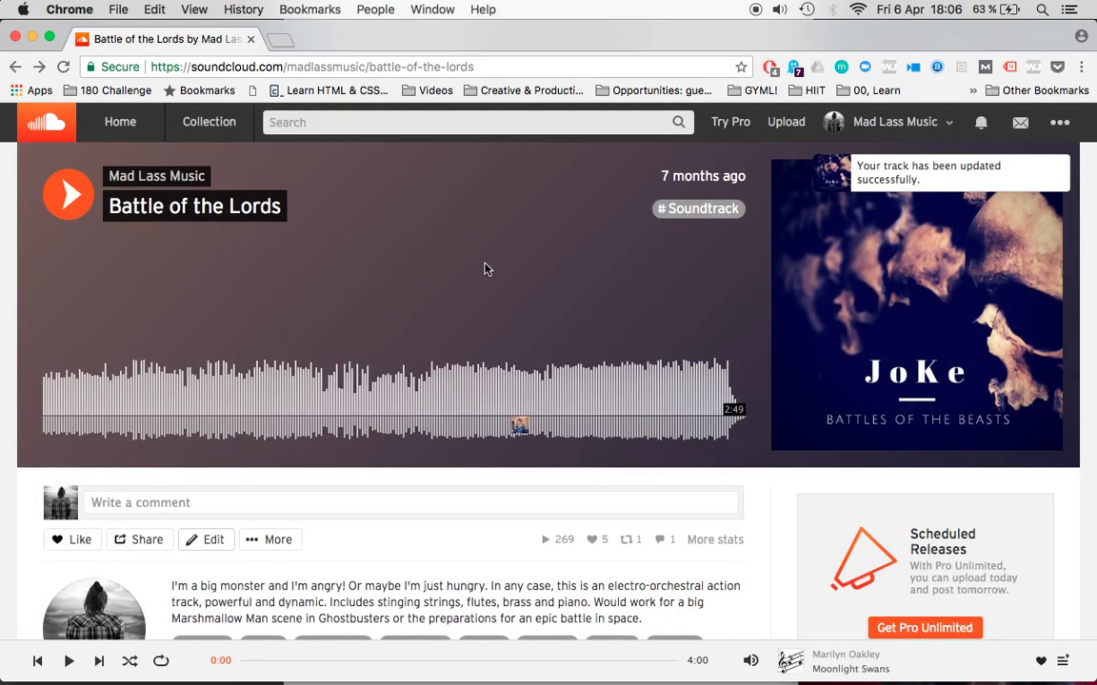
Review the description and tags on the saved track's page.
{"action": "scroll", "coordinate": [483, 269], "scroll_direction": "down", "scroll_amount": 5}
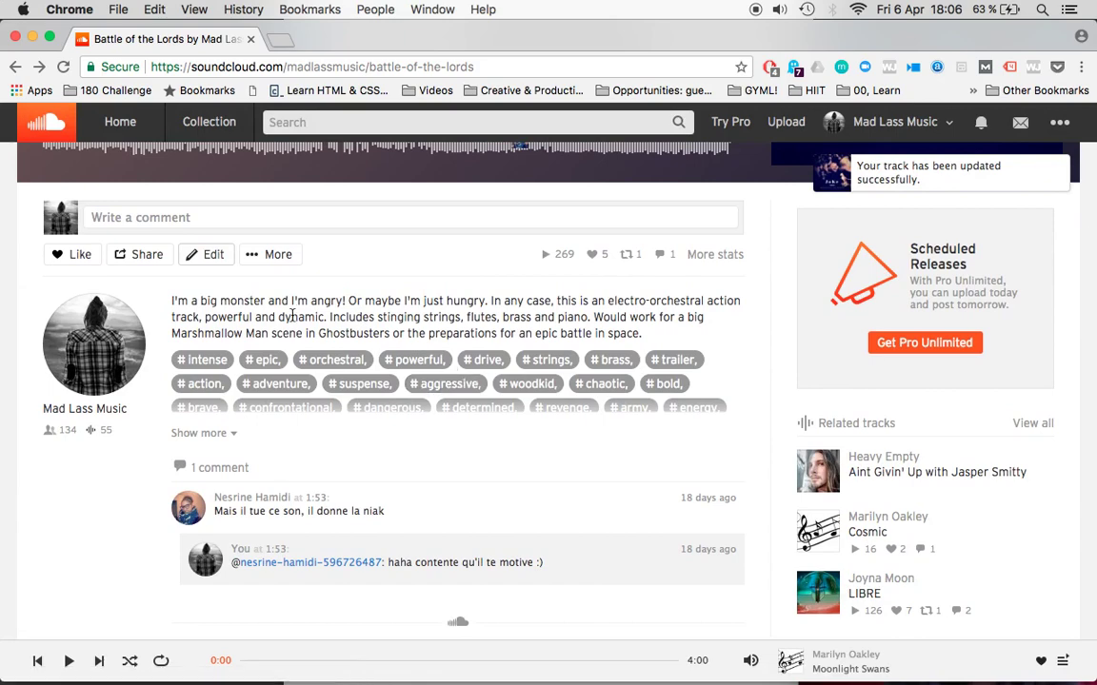
{"action": "scroll", "coordinate": [332, 317], "scroll_direction": "up", "scroll_amount": 5}
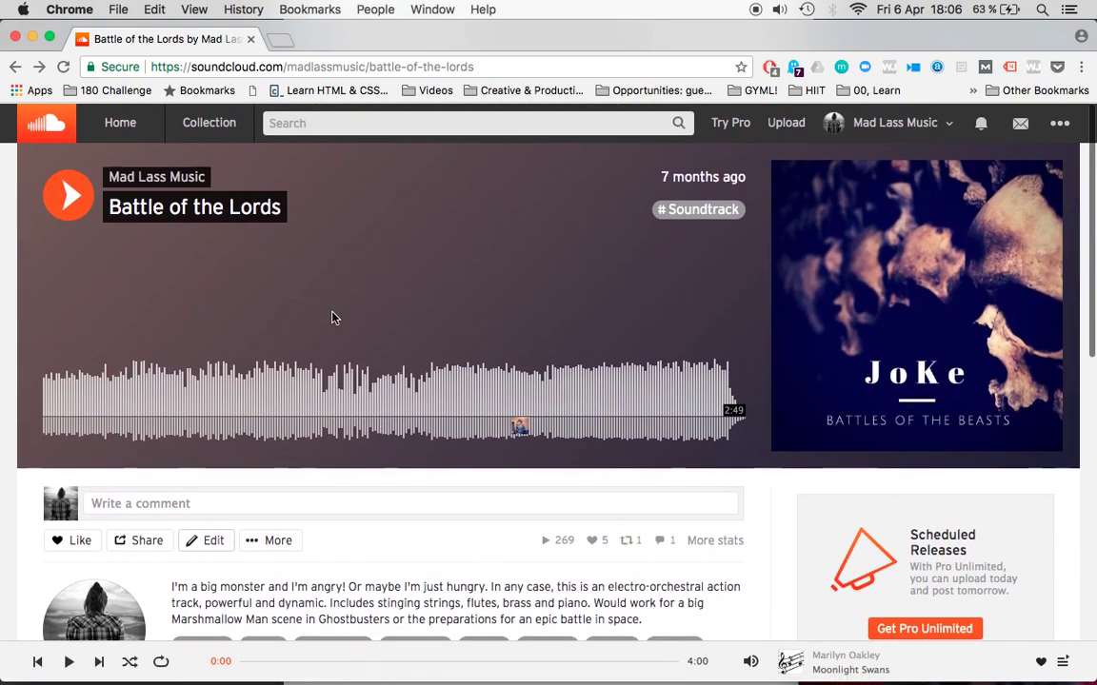
{"action": "key", "text": "super+Tab"}
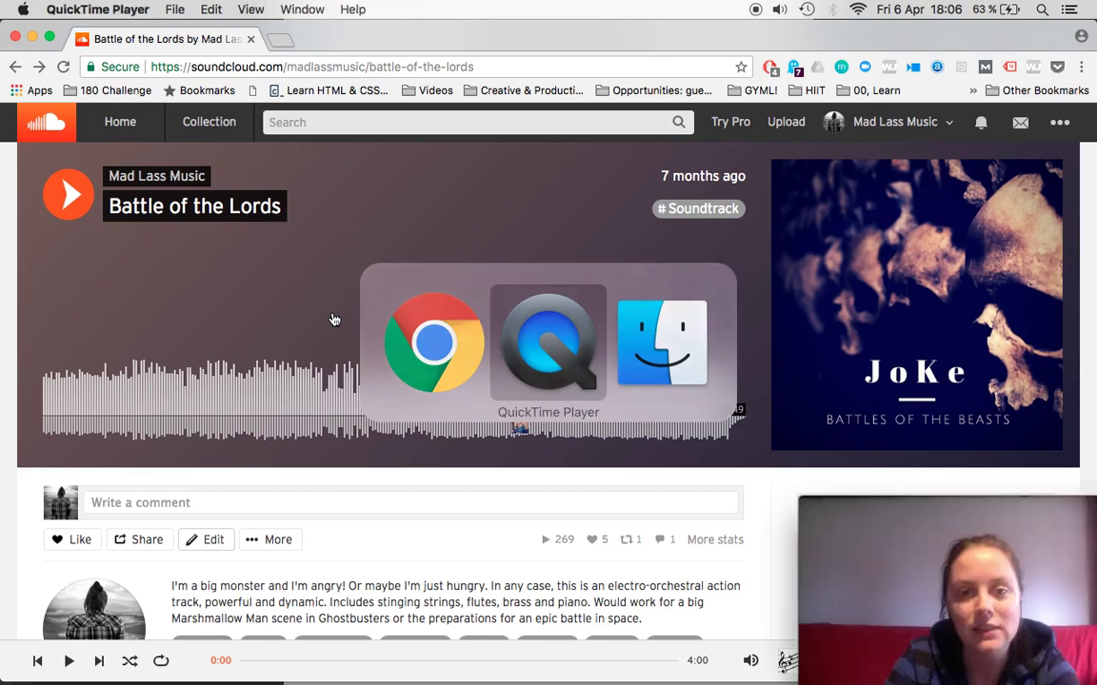